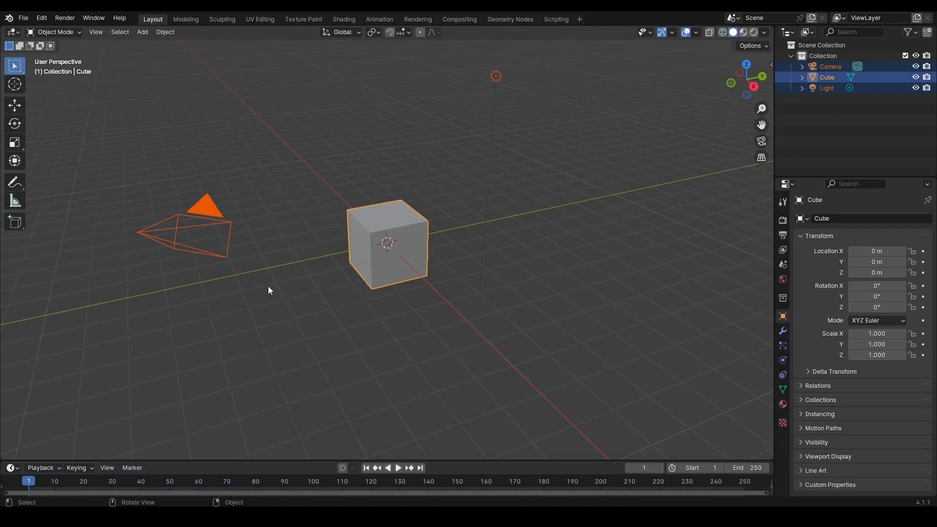
- Delete the default camera, cube and light and look at the empty scene straight from the right side
{"action": "key", "text": "Delete"}
{"action": "key", "text": "n"}
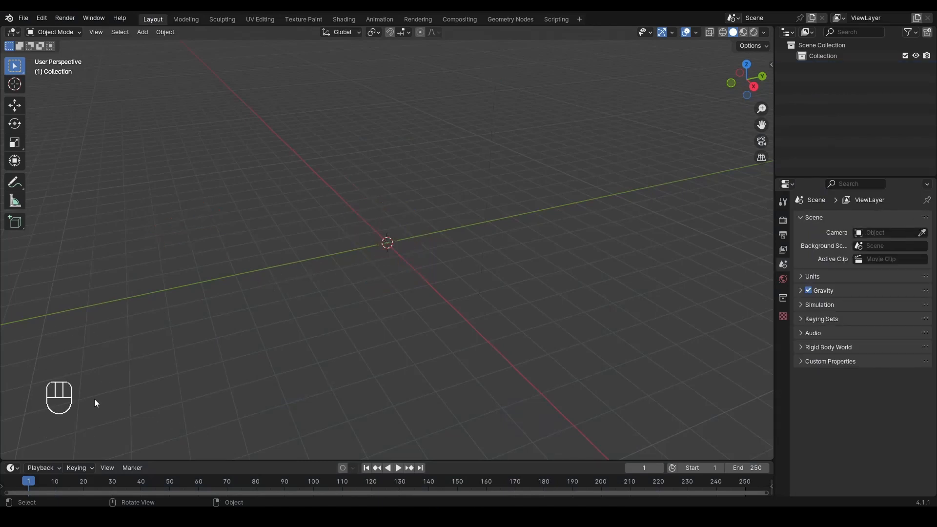
{"action": "right_click", "coordinate": [105, 374]}
{"action": "key", "text": "n"}
{"action": "key", "text": "n"}
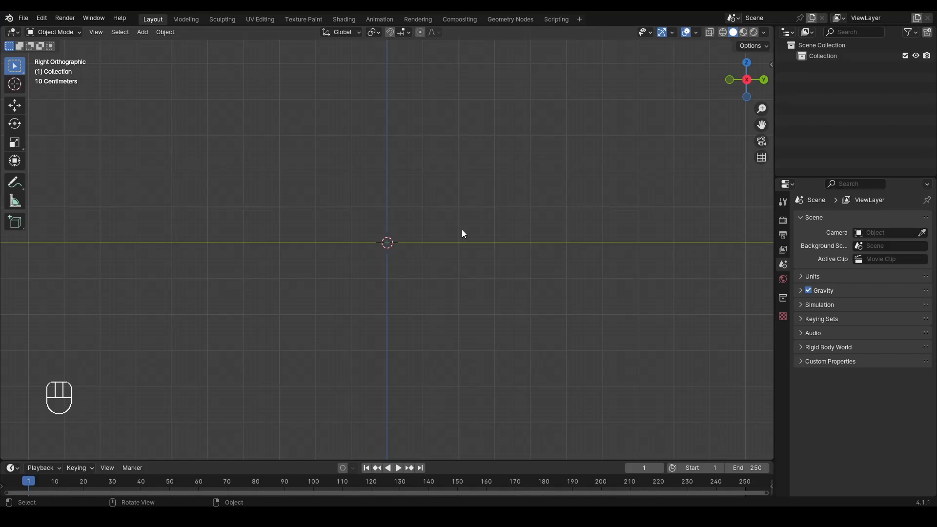
- Add a new mesh cube at the world origin
{"action": "key", "text": "shift+a"}
{"action": "mouse_move", "coordinate": [410, 228]}
{"action": "left_click", "coordinate": [474, 238]}
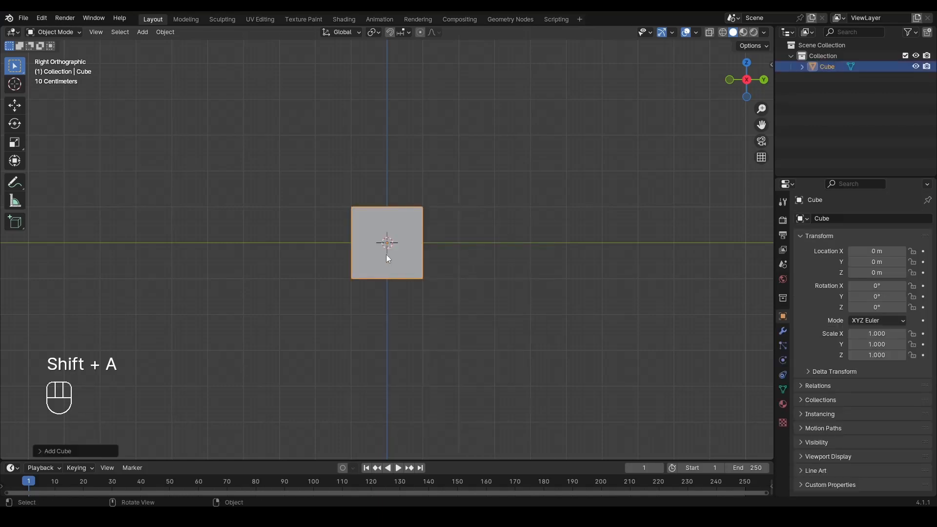
{"action": "middle_click_drag", "start_coordinate": [386, 254], "coordinate": [448, 234]}
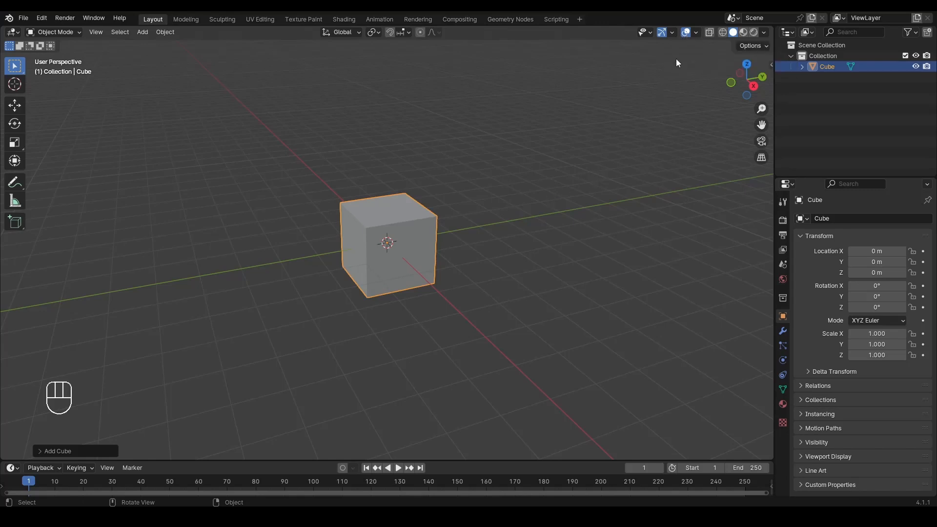
- Try out the viewport overlay guides by toggling the X, Y and Z axis lines and restoring them
{"action": "left_click", "coordinate": [696, 33]}
{"action": "left_click", "coordinate": [696, 34]}
{"action": "left_click", "coordinate": [696, 34]}
{"action": "left_click", "coordinate": [696, 33]}
{"action": "left_click", "coordinate": [696, 33]}
{"action": "left_click", "coordinate": [697, 34]}
{"action": "left_click", "coordinate": [696, 32]}
{"action": "left_click", "coordinate": [742, 84]}
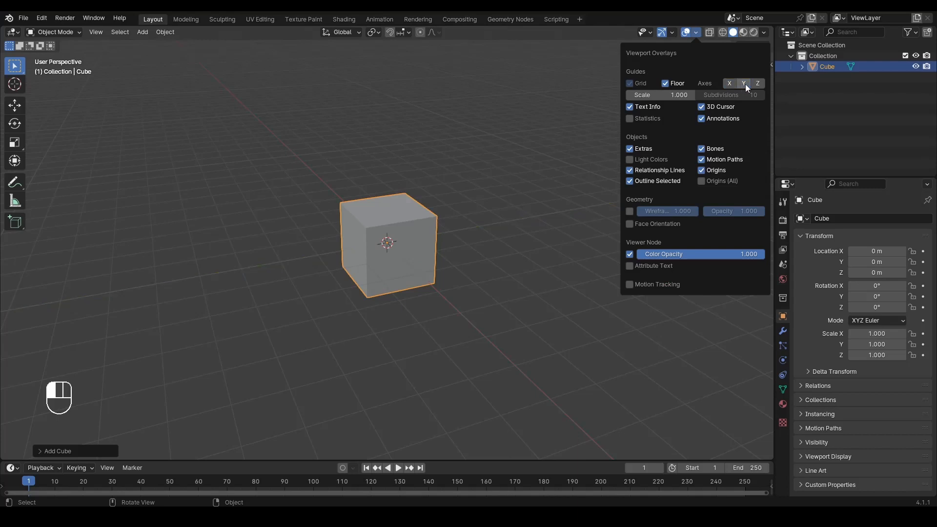
{"action": "left_click", "coordinate": [757, 84]}
{"action": "left_click", "coordinate": [758, 84]}
{"action": "left_click", "coordinate": [741, 83]}
{"action": "mouse_move", "coordinate": [659, 98]}
{"action": "left_mouse_down"}
{"action": "mouse_move", "coordinate": [628, 98]}
{"action": "mouse_move", "coordinate": [660, 98]}
{"action": "left_mouse_up"}
- Toggle the 3D Cursor, Text Info and Extras overlays off and back on
{"action": "left_click", "coordinate": [702, 107]}
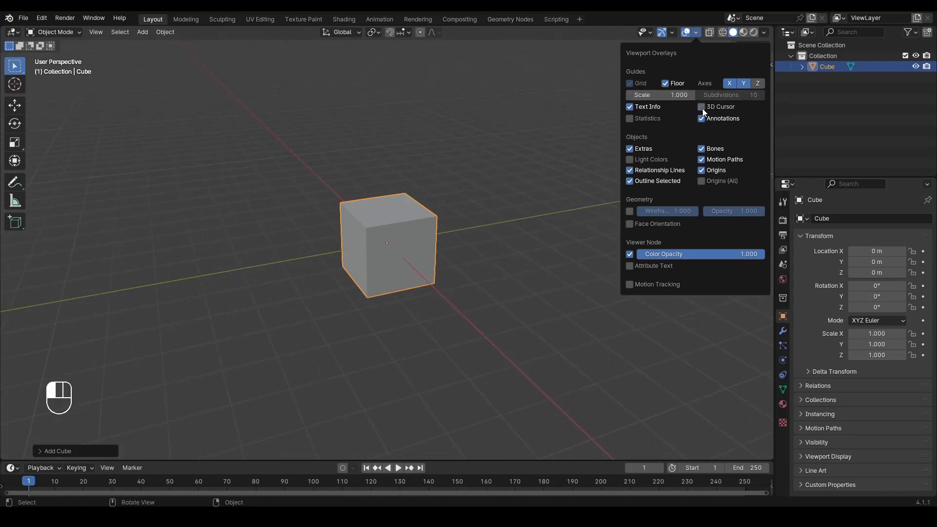
{"action": "left_click", "coordinate": [702, 108]}
{"action": "left_click", "coordinate": [638, 106]}
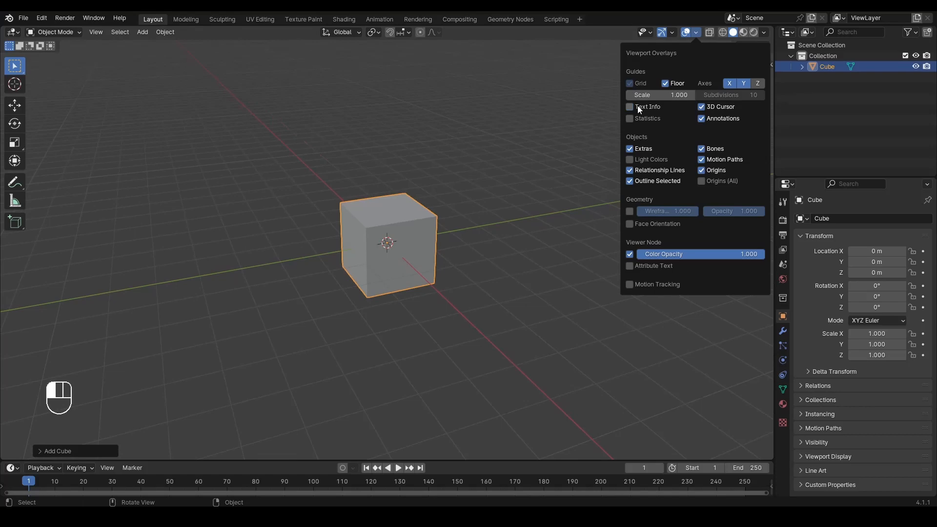
{"action": "left_click", "coordinate": [638, 107]}
{"action": "left_click", "coordinate": [696, 32]}
{"action": "left_click", "coordinate": [630, 149]}
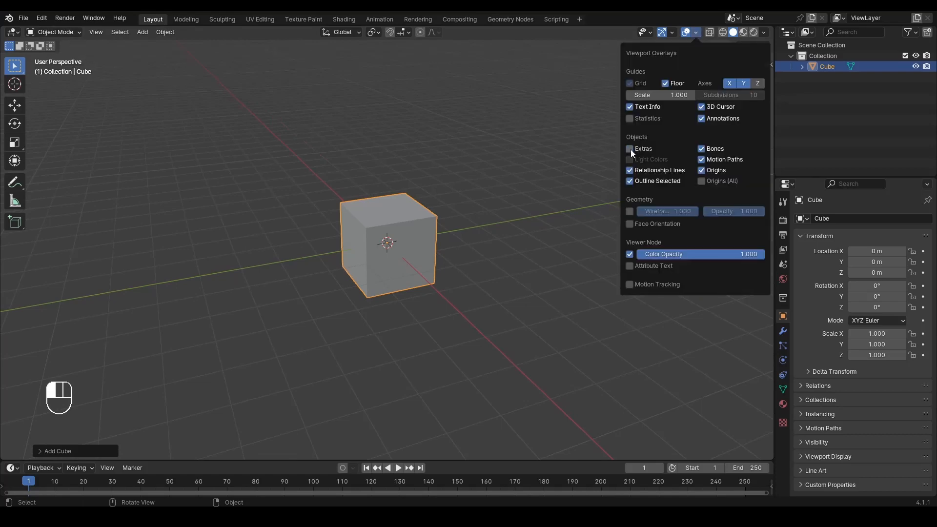
{"action": "left_click", "coordinate": [630, 149]}
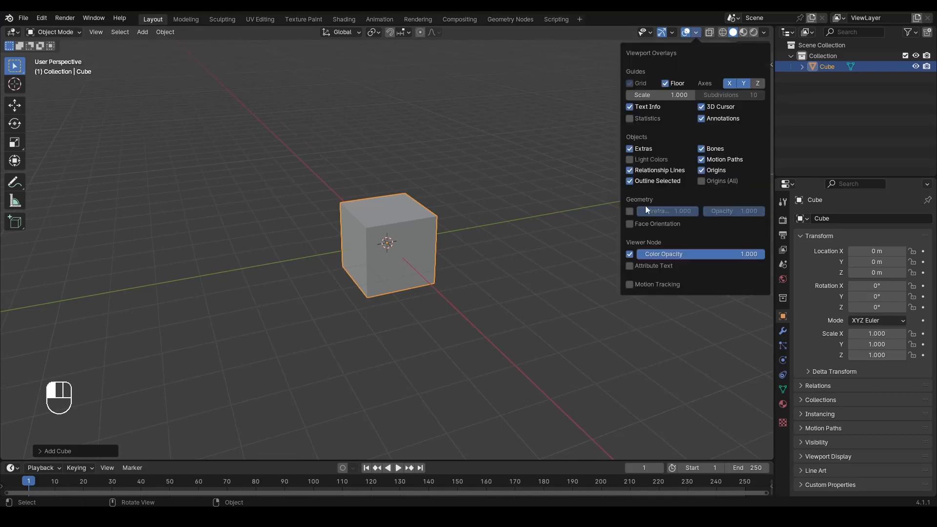
{"action": "left_click", "coordinate": [695, 34]}
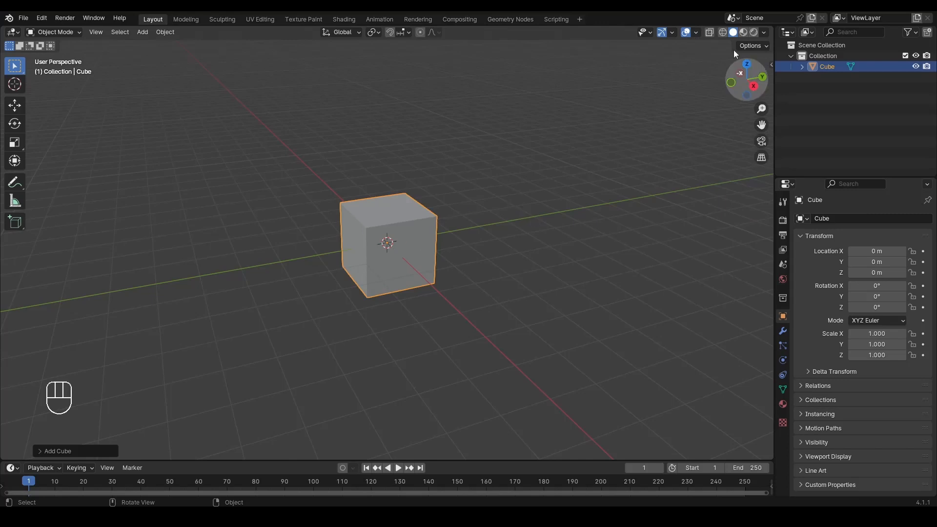
- Hide all viewport overlays to see the bare cube from several angles, then show them again
{"action": "left_click", "coordinate": [685, 33]}
{"action": "left_click_drag", "start_coordinate": [428, 223], "coordinate": [704, 168], "text": "alt"}
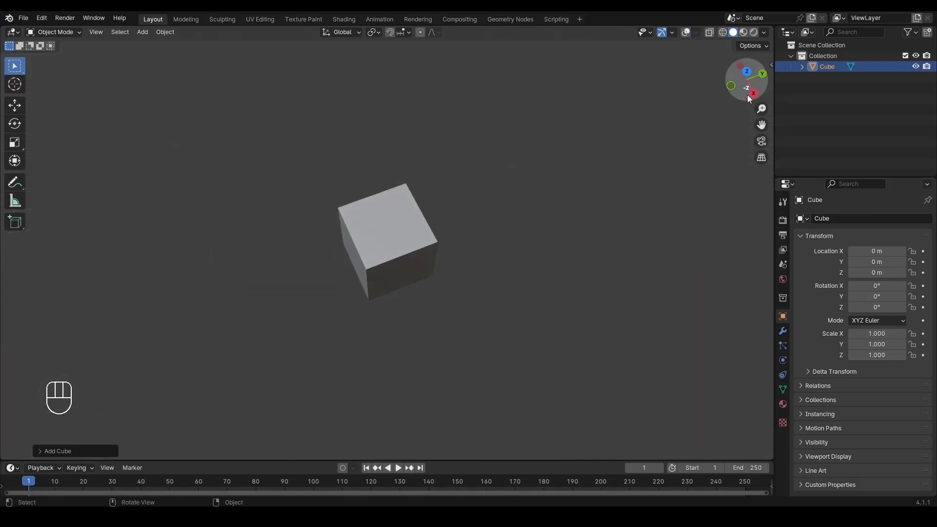
{"action": "left_click_drag", "start_coordinate": [747, 95], "coordinate": [692, 100], "text": "alt"}
{"action": "left_click", "coordinate": [685, 33]}
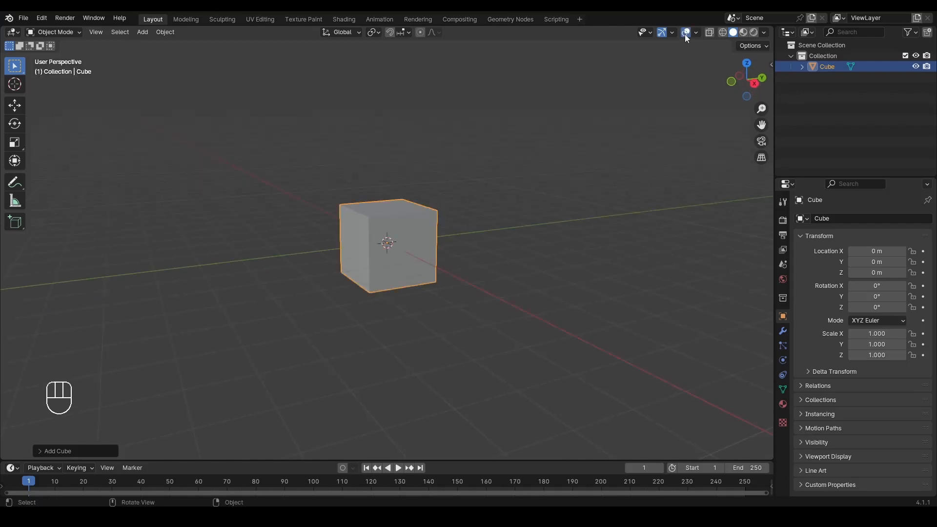
- Show the wireframe overlay on the deselected cube and compare its edges with those in Edit Mode
{"action": "left_click", "coordinate": [696, 32]}
{"action": "scroll", "coordinate": [430, 247], "scroll_direction": "up", "scroll_amount": 4}
{"action": "middle_click_drag", "start_coordinate": [430, 247], "coordinate": [428, 254]}
{"action": "left_click", "coordinate": [526, 251]}
{"action": "key", "text": "Tab"}
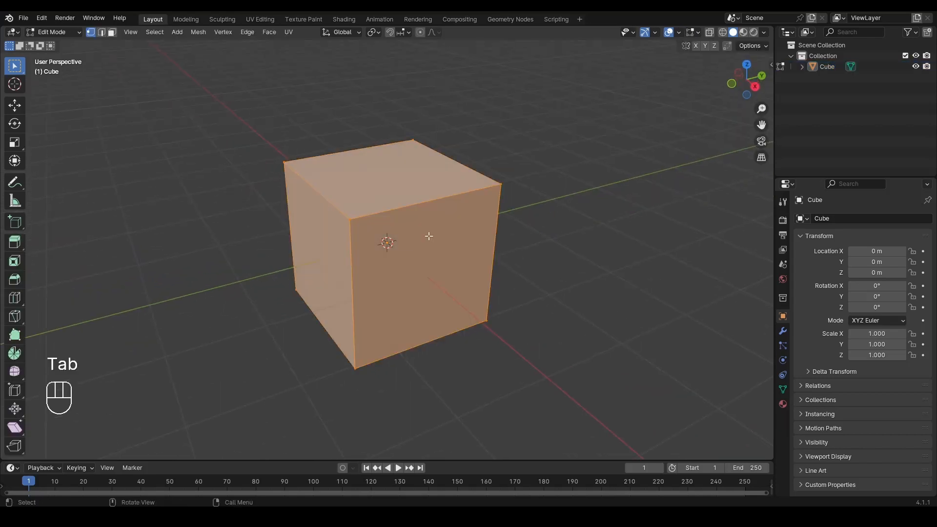
{"action": "key", "text": "Tab"}
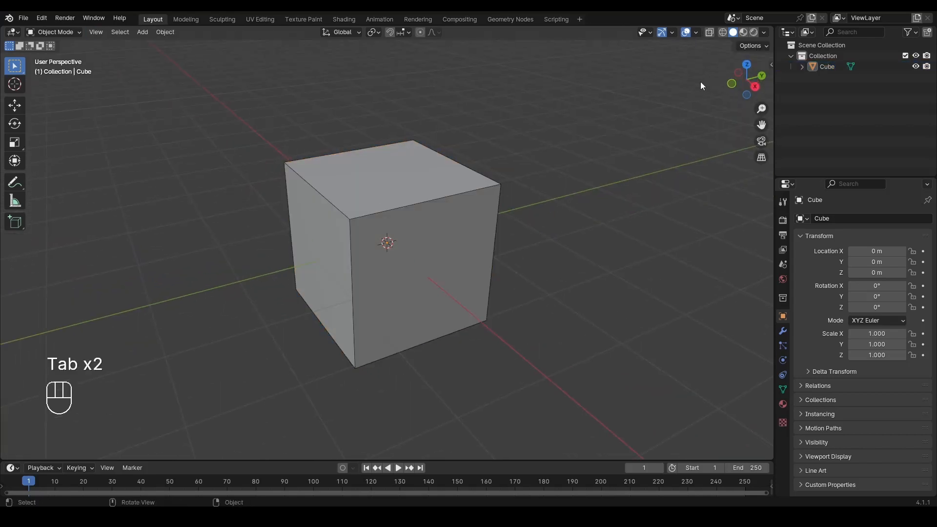
- Try the wireframe overlay at a threshold of 1.000, then turn the overlay off
{"action": "left_click", "coordinate": [696, 32]}
{"action": "left_click_drag", "start_coordinate": [686, 211], "coordinate": [766, 211]}
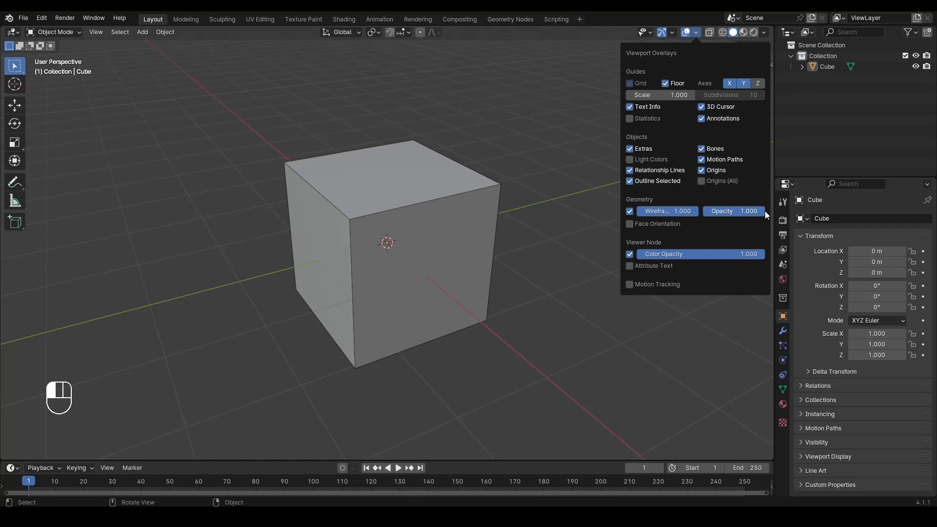
{"action": "left_click", "coordinate": [630, 211]}
- Enable the Face Orientation overlay and examine the selected cube's face colours from outside and inside
{"action": "left_click", "coordinate": [629, 224]}
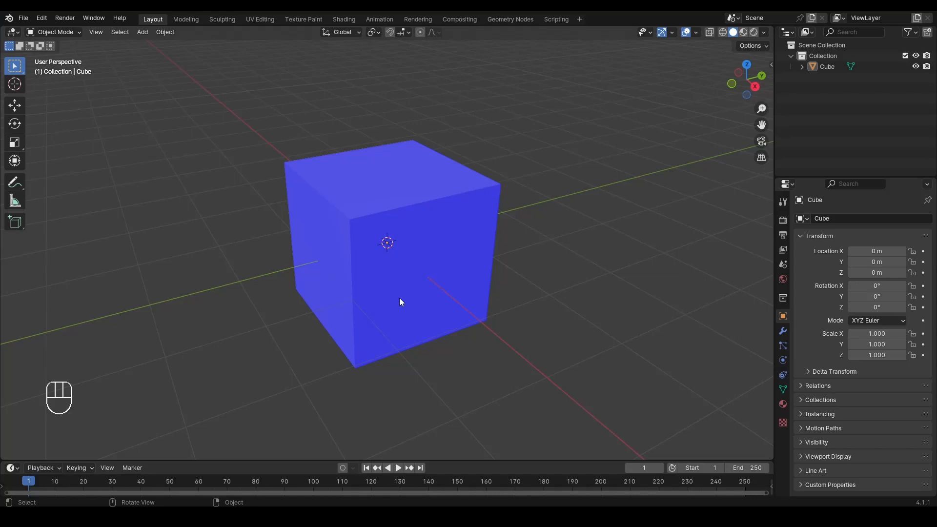
{"action": "left_click", "coordinate": [414, 232]}
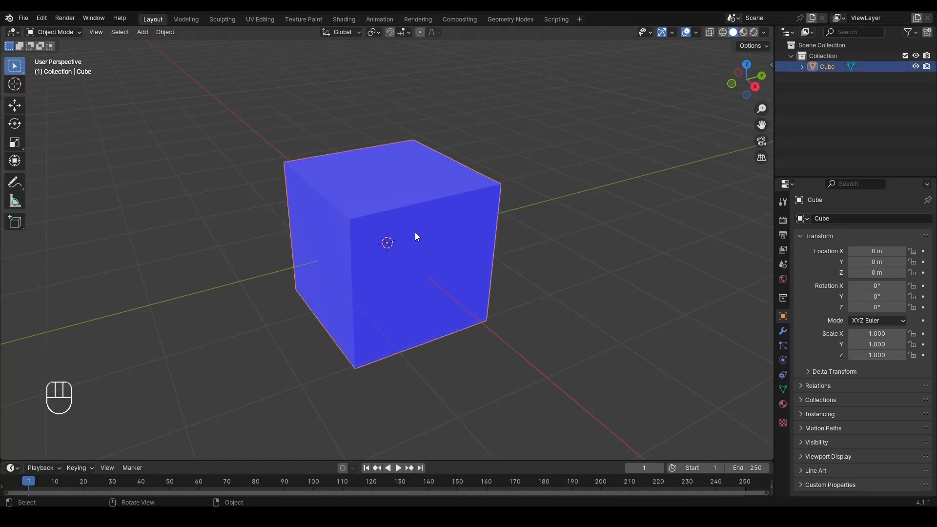
{"action": "mouse_move", "coordinate": [415, 232]}
{"action": "middle_mouse_down", "text": "alt"}
{"action": "mouse_move", "coordinate": [438, 195]}
{"action": "mouse_move", "coordinate": [443, 247]}
{"action": "mouse_move", "coordinate": [420, 231]}
{"action": "middle_mouse_up", "text": "alt"}
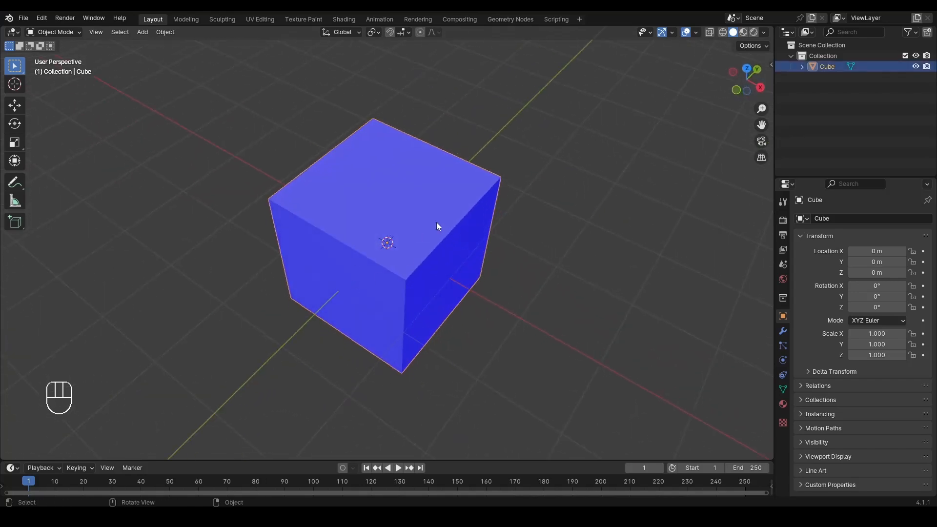
{"action": "scroll", "coordinate": [432, 255], "scroll_direction": "up", "scroll_amount": 10}
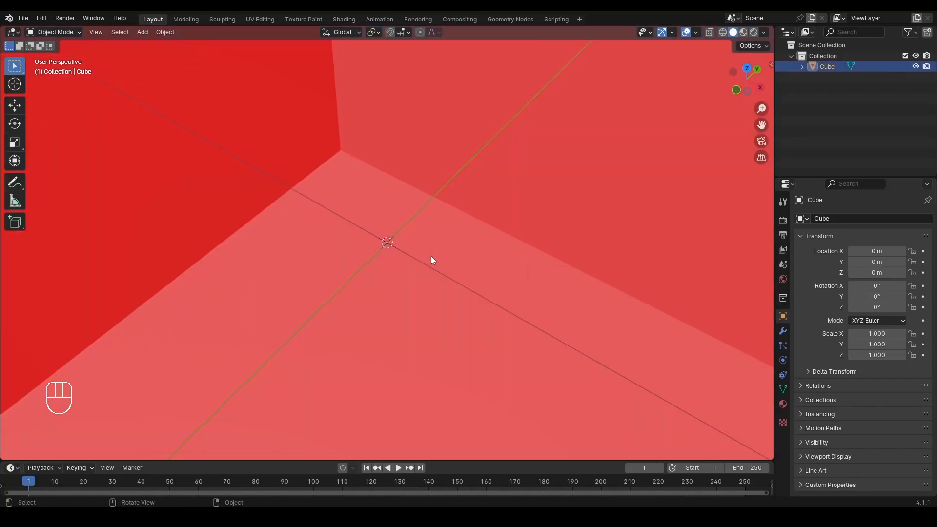
{"action": "middle_click_drag", "start_coordinate": [446, 250], "coordinate": [445, 271], "text": "alt"}
{"action": "scroll", "coordinate": [445, 271], "scroll_direction": "down", "scroll_amount": 8}
- Toggle the Face Orientation overlay off and on again to compare the cube's shading
{"action": "left_click", "coordinate": [696, 32]}
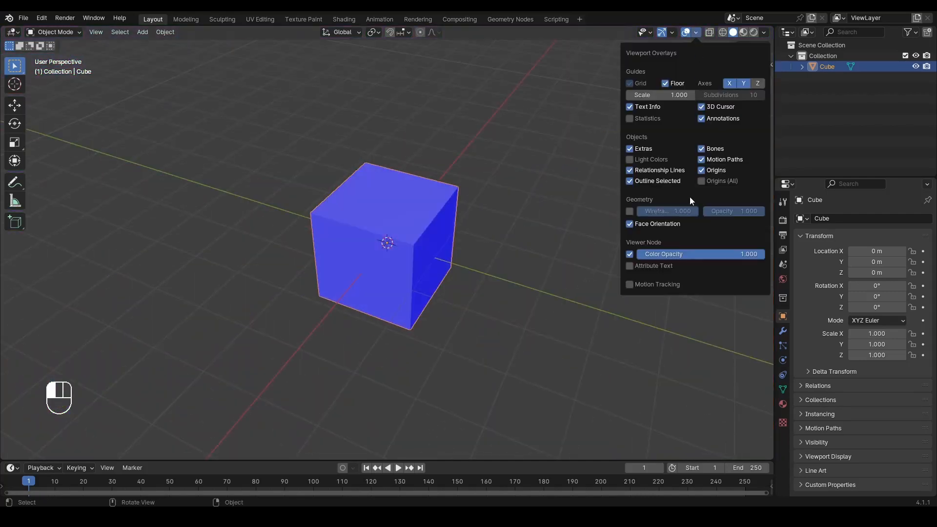
{"action": "left_click", "coordinate": [629, 224]}
{"action": "left_click", "coordinate": [628, 225]}
{"action": "left_click", "coordinate": [629, 224]}
{"action": "left_click", "coordinate": [629, 224]}
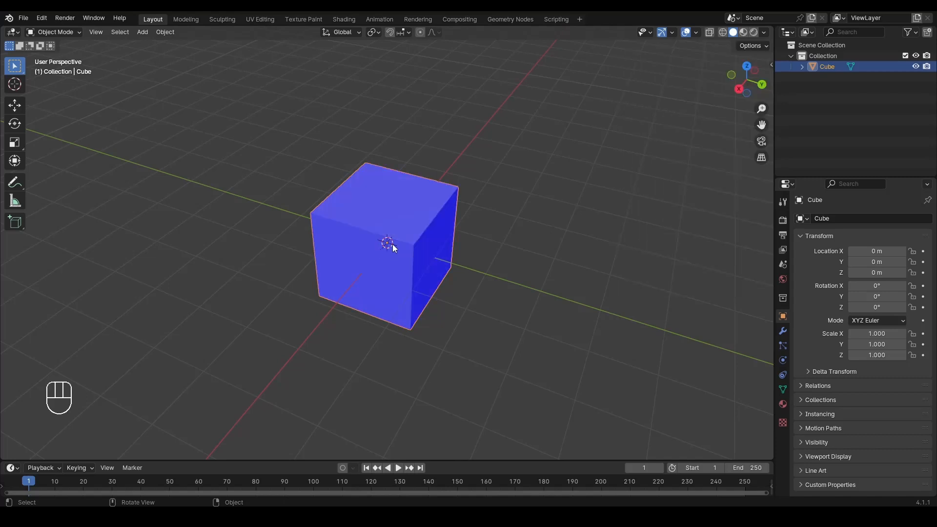
- Display the cube's face normals in Edit Mode and increase their line size
{"action": "key", "text": "Tab"}
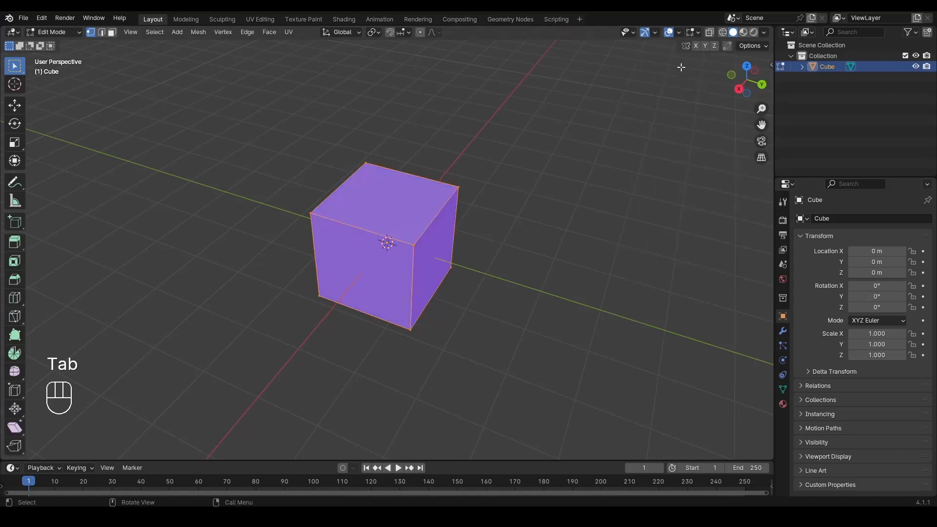
{"action": "left_click", "coordinate": [695, 33]}
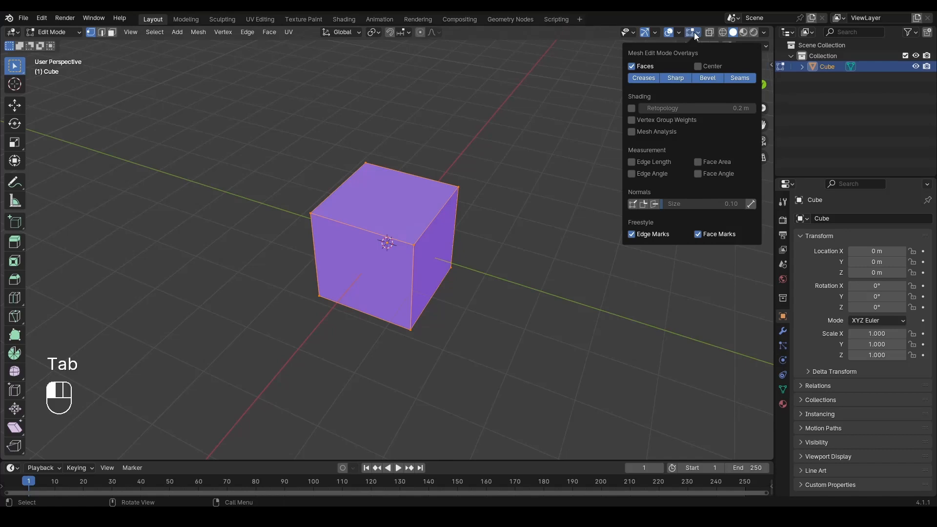
{"action": "left_click", "coordinate": [653, 204]}
{"action": "left_click_drag", "start_coordinate": [683, 204], "coordinate": [722, 204]}
{"action": "left_click", "coordinate": [476, 278]}
- Examine the direction of the cube's face normals, comparing Object Mode with Edit Mode
{"action": "scroll", "coordinate": [489, 278], "scroll_direction": "up", "scroll_amount": 3}
{"action": "mouse_move", "coordinate": [490, 278]}
{"action": "left_mouse_down", "text": "alt"}
{"action": "mouse_move", "coordinate": [429, 257]}
{"action": "mouse_move", "coordinate": [498, 263]}
{"action": "left_mouse_up", "text": "alt"}
{"action": "key", "text": "Tab"}
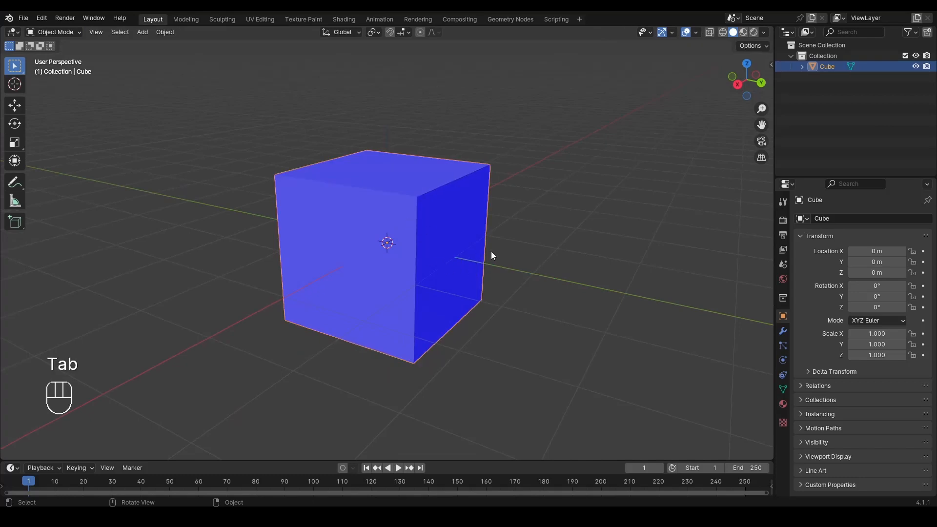
{"action": "key", "text": "Tab"}
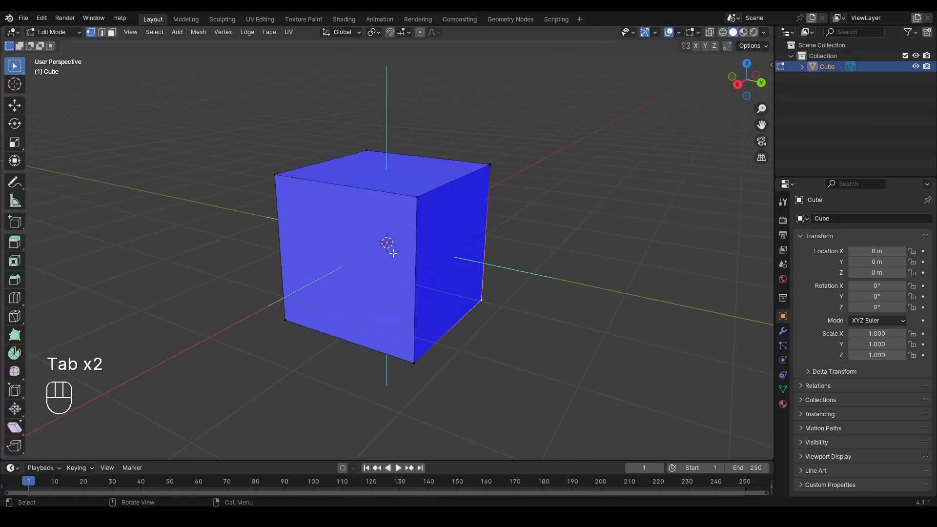
{"action": "left_click_drag", "start_coordinate": [394, 253], "coordinate": [376, 159], "text": "alt"}
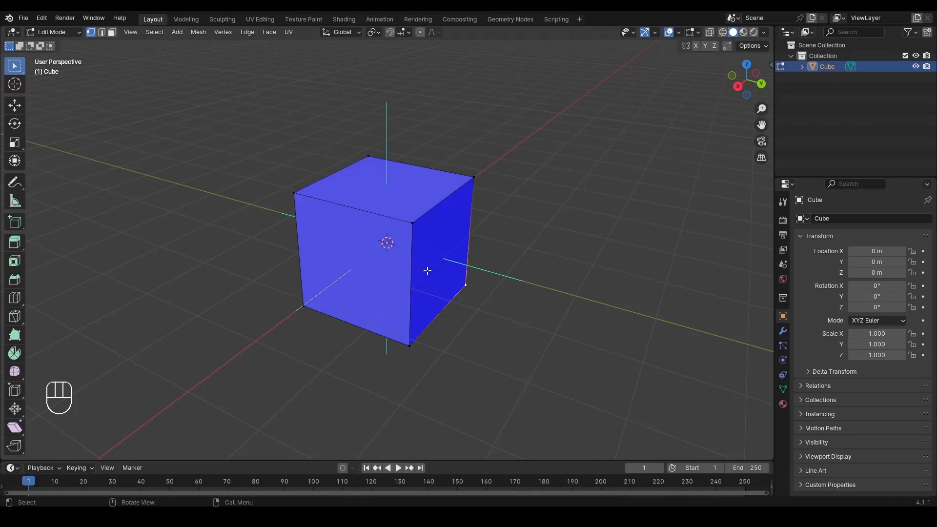
- Flip the normal of the cube's face on the positive Y side, using face selection
{"action": "key", "text": "3"}
{"action": "left_click_drag", "start_coordinate": [444, 255], "coordinate": [431, 238], "text": "alt"}
{"action": "key", "text": "alt"}
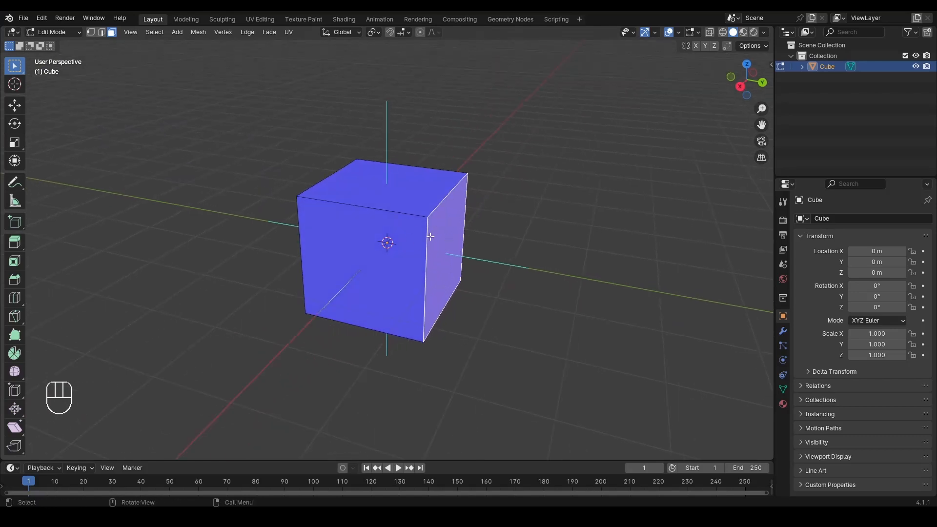
{"action": "middle_click_drag", "start_coordinate": [430, 236], "coordinate": [450, 253]}
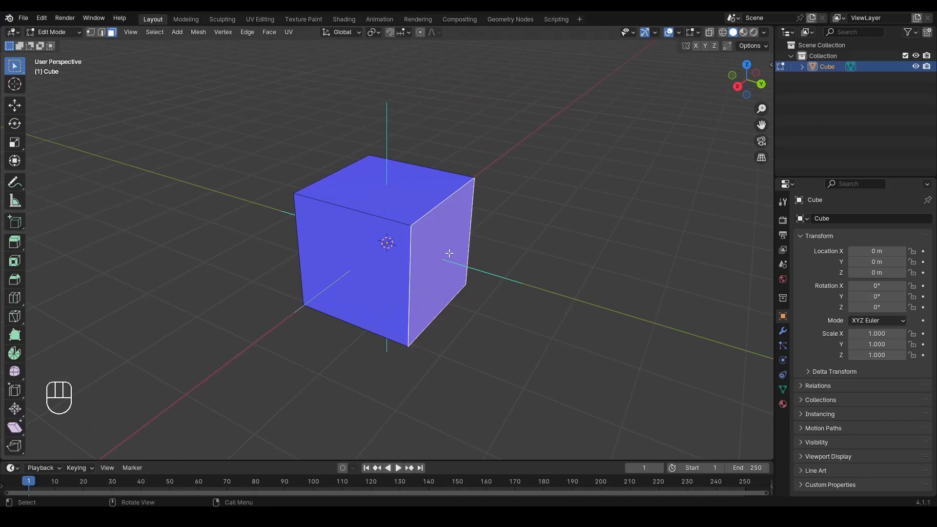
{"action": "left_click", "coordinate": [500, 257]}
{"action": "left_click", "coordinate": [456, 266]}
{"action": "left_click", "coordinate": [198, 32]}
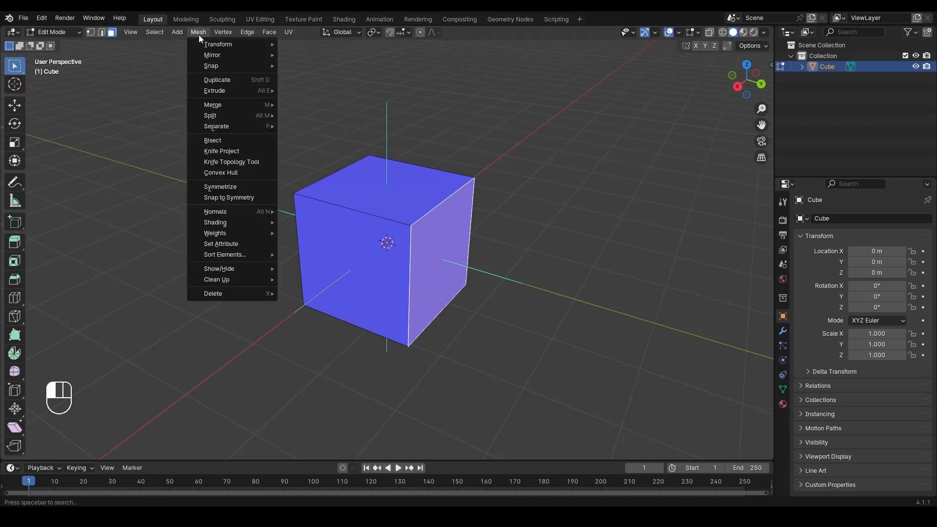
{"action": "mouse_move", "coordinate": [238, 214]}
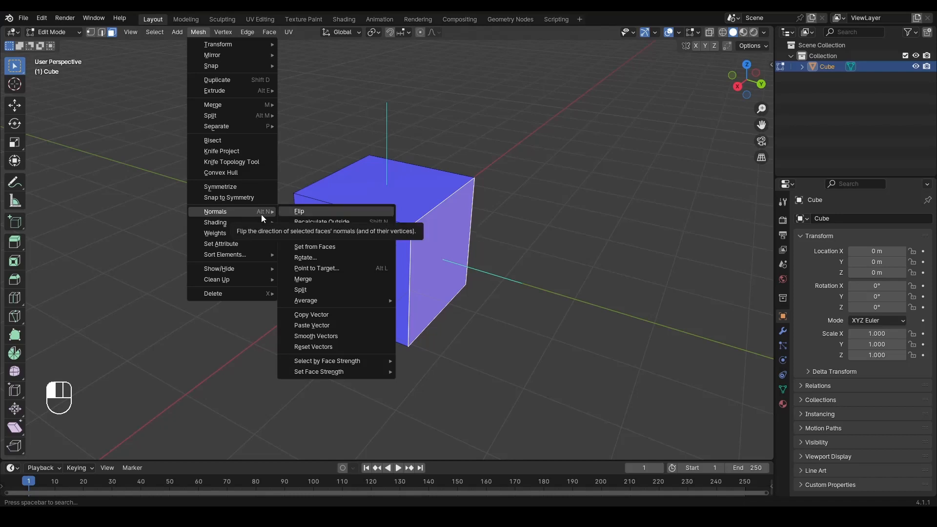
{"action": "left_click", "coordinate": [303, 212]}
{"action": "left_click", "coordinate": [528, 228]}
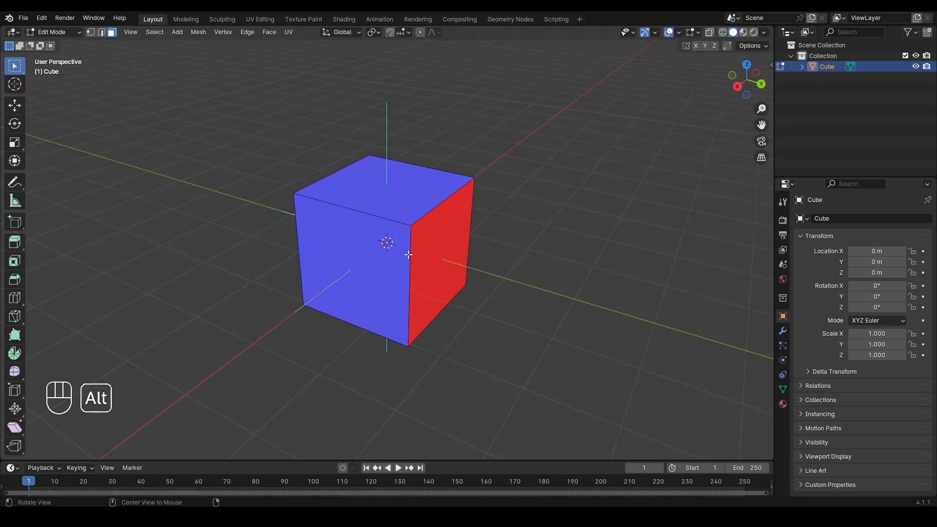
- Turn on X-ray and examine the flipped face normal from the right orthographic view and from oblique angles
{"action": "middle_click_drag", "start_coordinate": [440, 251], "coordinate": [488, 186], "text": "alt"}
{"action": "left_click", "coordinate": [739, 84]}
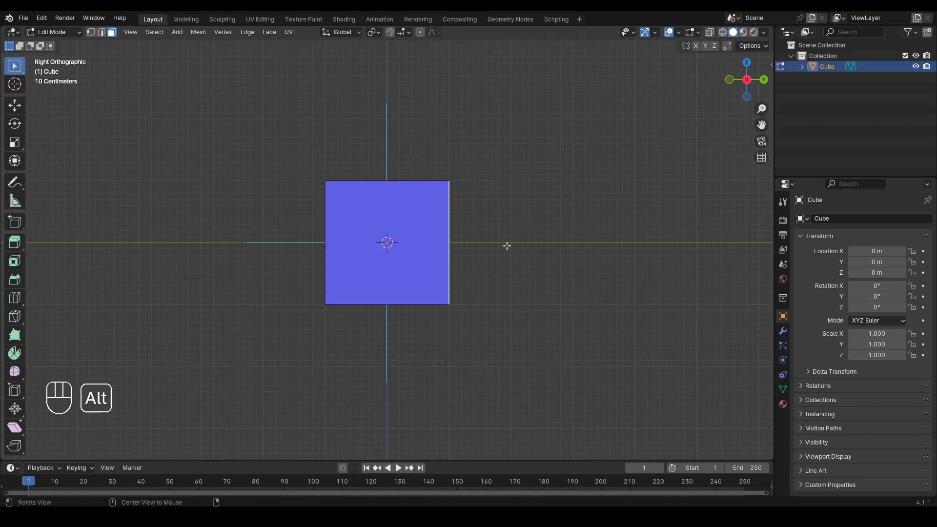
{"action": "left_click", "coordinate": [710, 33]}
{"action": "scroll", "coordinate": [439, 260], "scroll_direction": "up", "scroll_amount": 2}
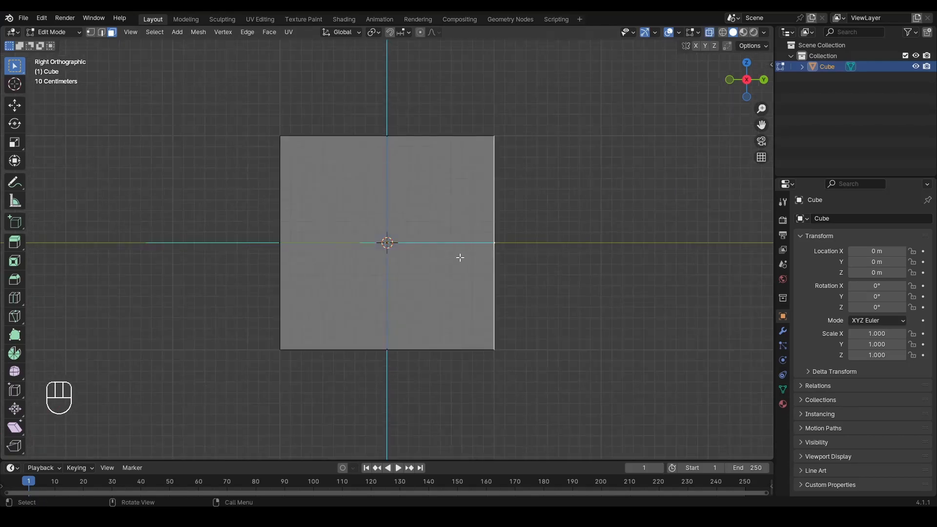
{"action": "middle_click_drag", "start_coordinate": [438, 260], "coordinate": [387, 153], "text": "alt"}
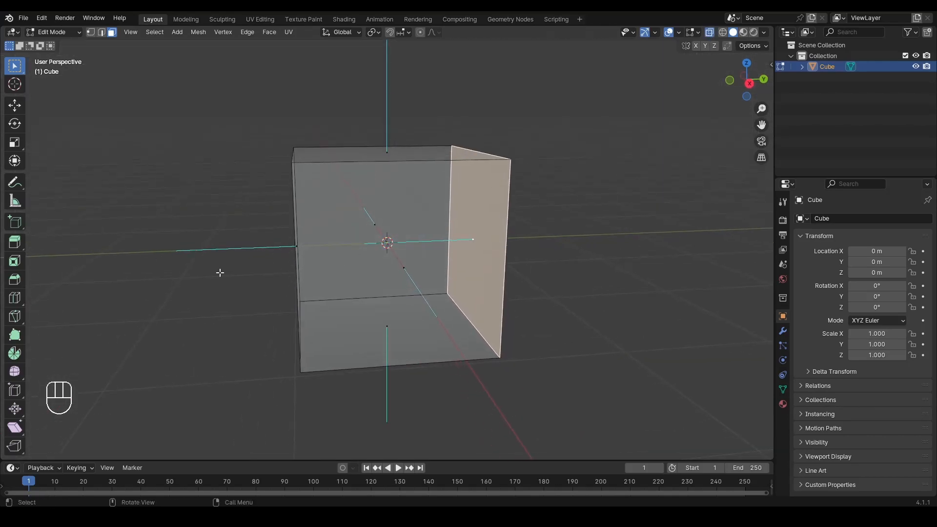
{"action": "middle_click_drag", "start_coordinate": [409, 364], "coordinate": [338, 246], "text": "alt"}
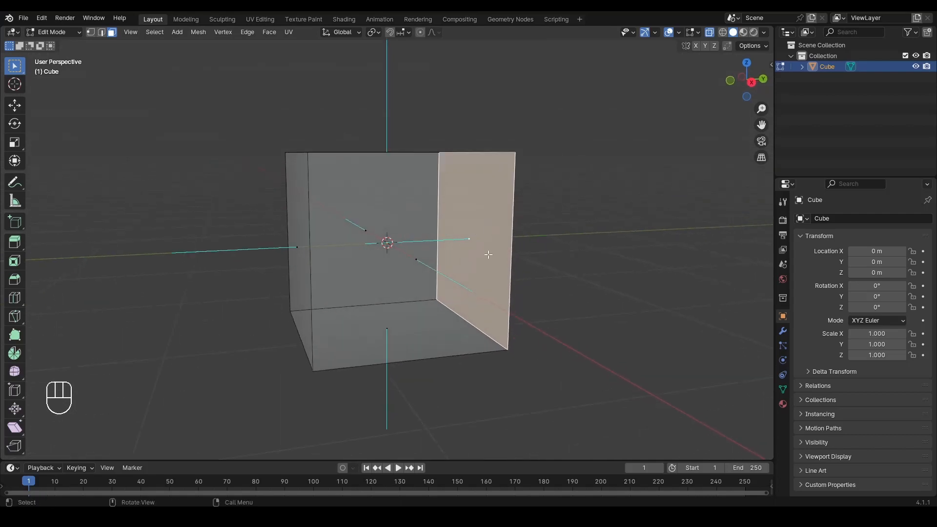
- Turn off X-ray and return to Object Mode
{"action": "middle_click_drag", "start_coordinate": [488, 254], "coordinate": [502, 188], "text": "alt"}
{"action": "key", "text": "alt+z"}
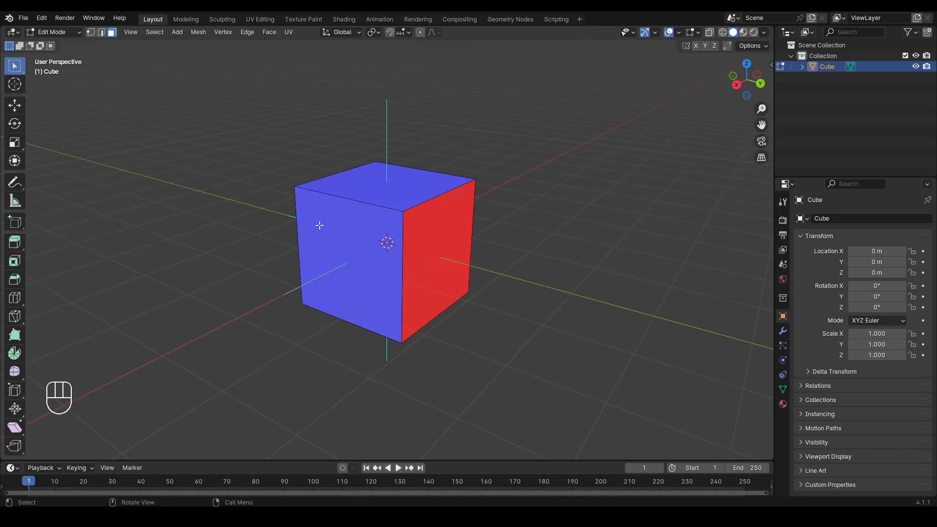
{"action": "key", "text": "Tab"}
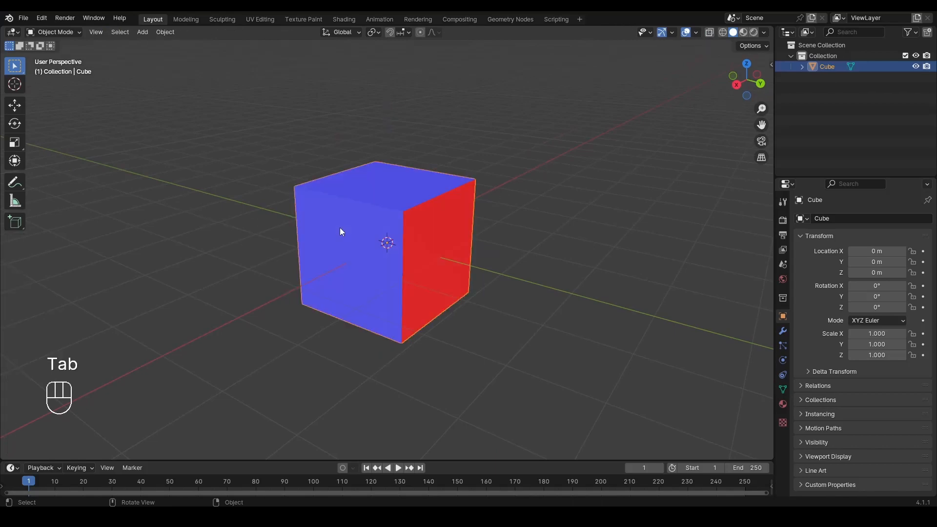
- Add a Subdivision Surface modifier to the cube and set its viewport levels to 2
{"action": "left_click", "coordinate": [783, 331]}
{"action": "left_click", "coordinate": [853, 217]}
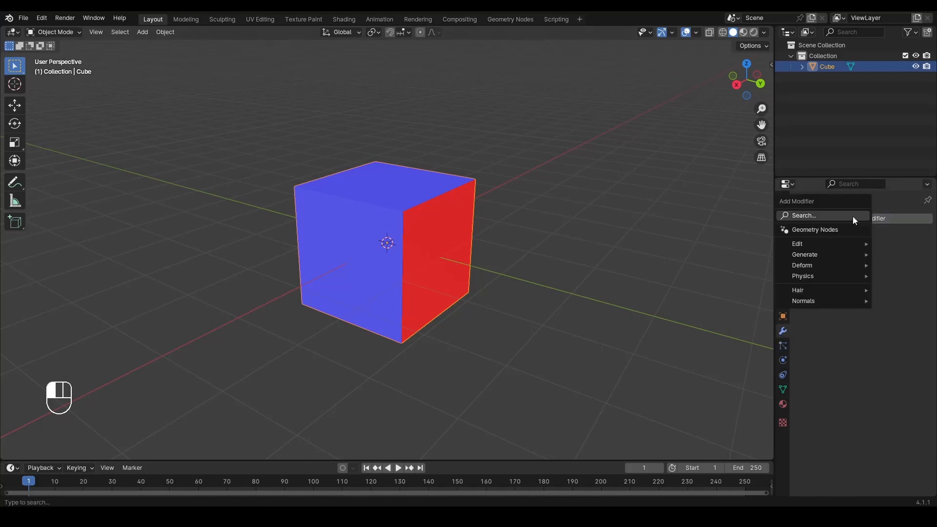
{"action": "left_click", "coordinate": [853, 216]}
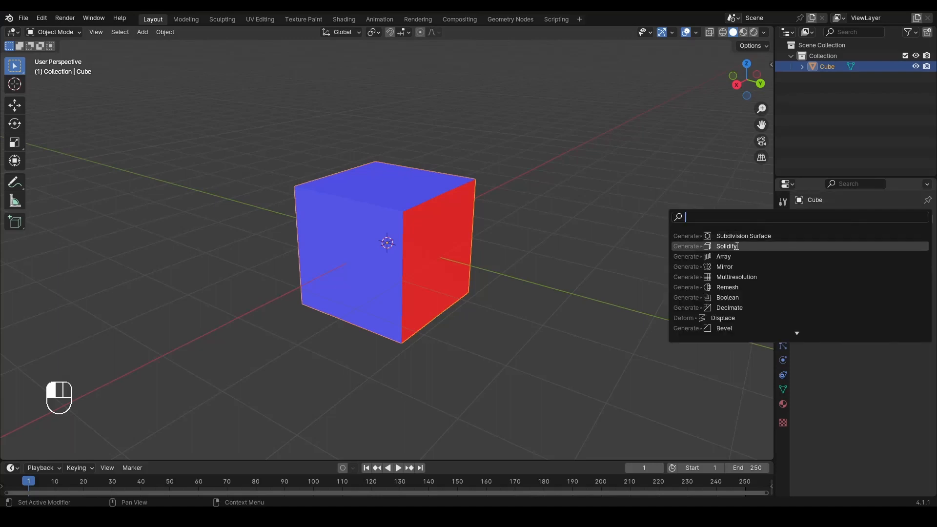
{"action": "left_click", "coordinate": [737, 237]}
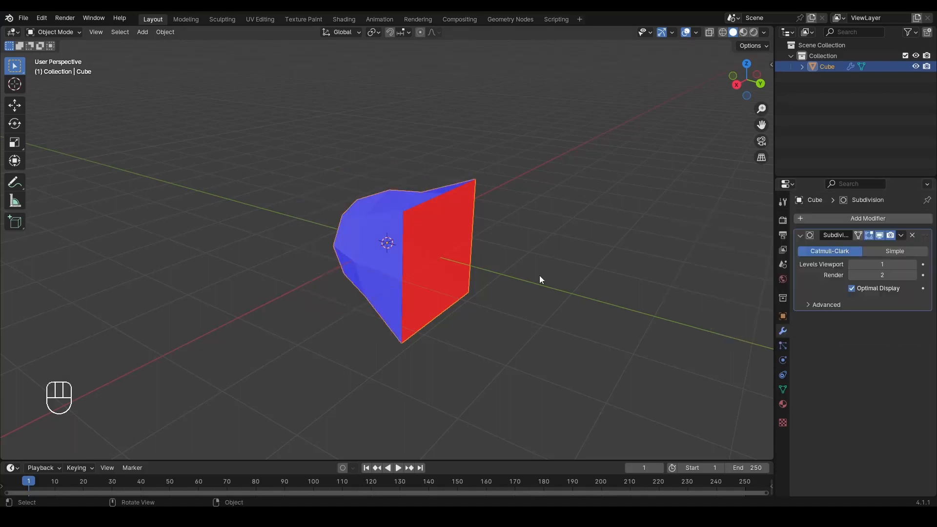
{"action": "left_click", "coordinate": [913, 264]}
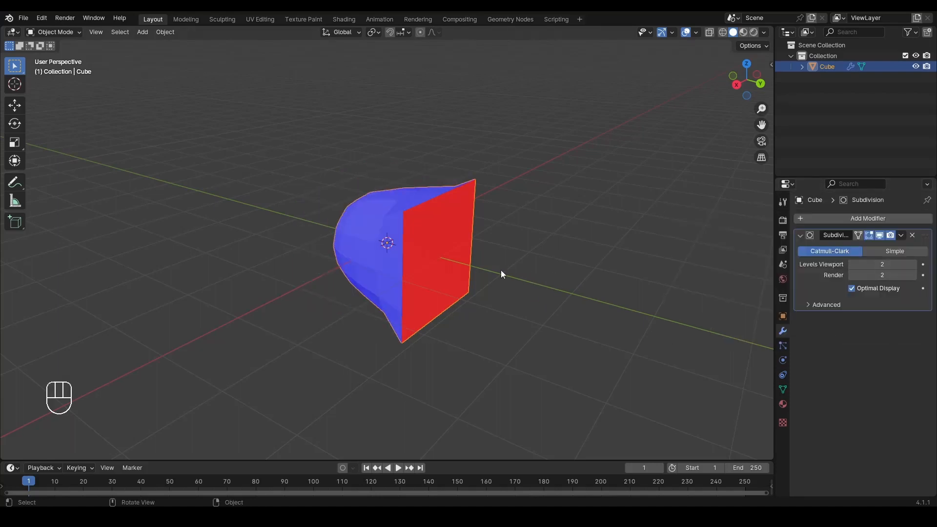
- Examine the subdivided cube around its flipped face from several angles and remove the Subdivision Surface modifier
{"action": "middle_click_drag", "start_coordinate": [501, 270], "coordinate": [521, 264], "text": "alt"}
{"action": "middle_click_drag", "start_coordinate": [304, 245], "coordinate": [418, 282], "text": "alt"}
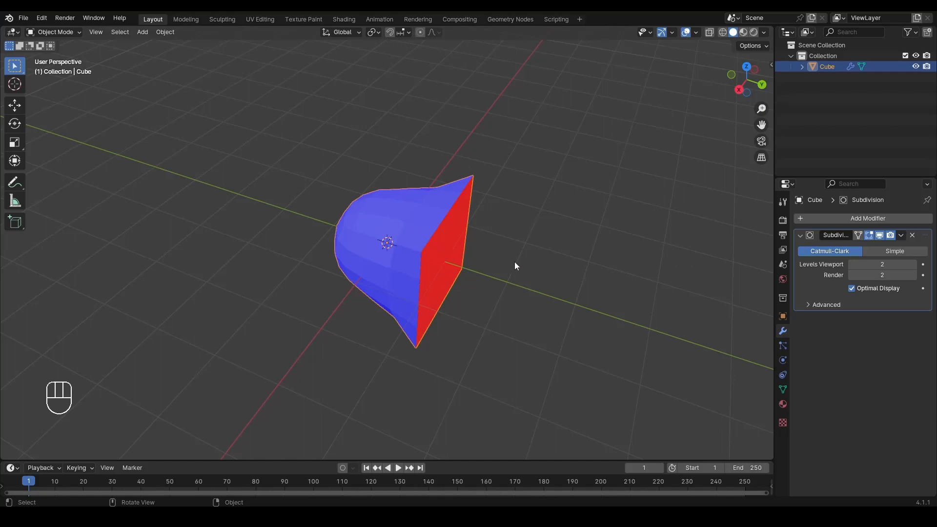
{"action": "left_click", "coordinate": [501, 266]}
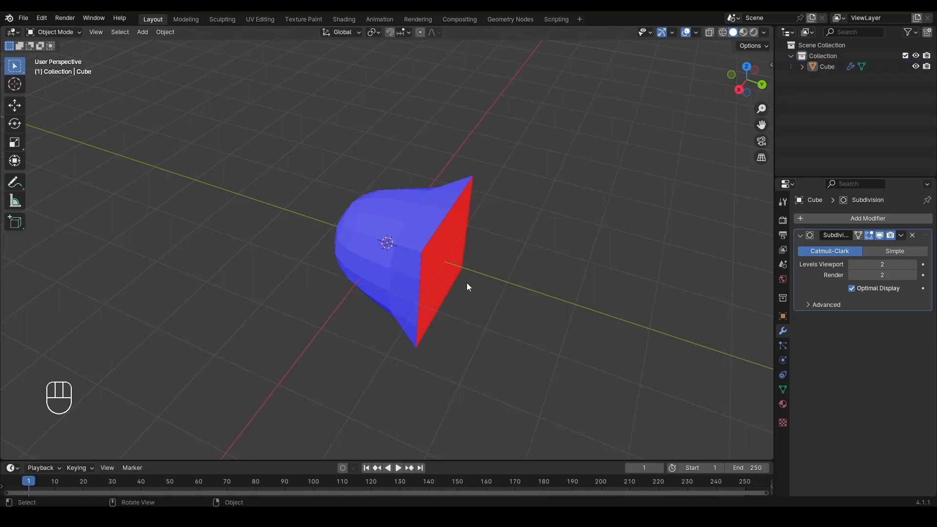
{"action": "middle_click_drag", "start_coordinate": [435, 269], "coordinate": [435, 242], "text": "alt"}
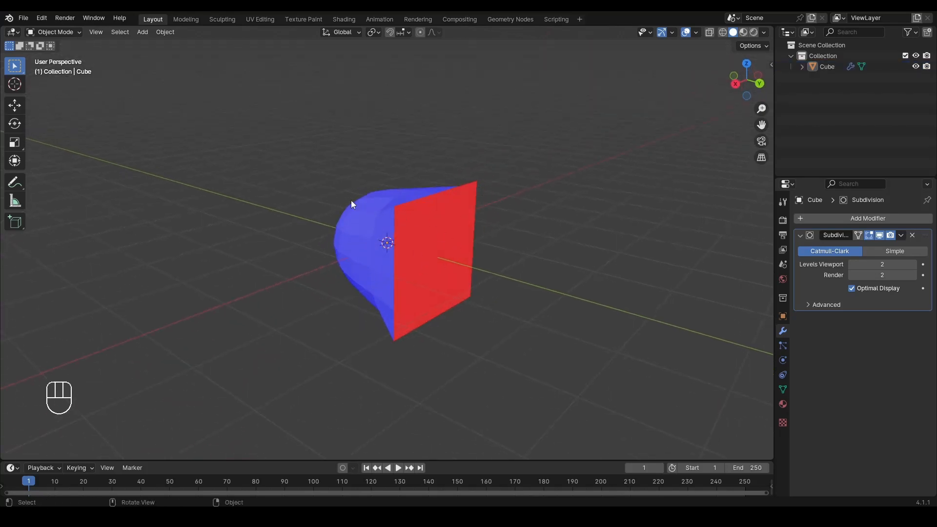
{"action": "left_click", "coordinate": [916, 237]}
- In Edit Mode, recalculate the normals of all the cube's faces to the outside and undo the recalculation
{"action": "key", "text": "Tab"}
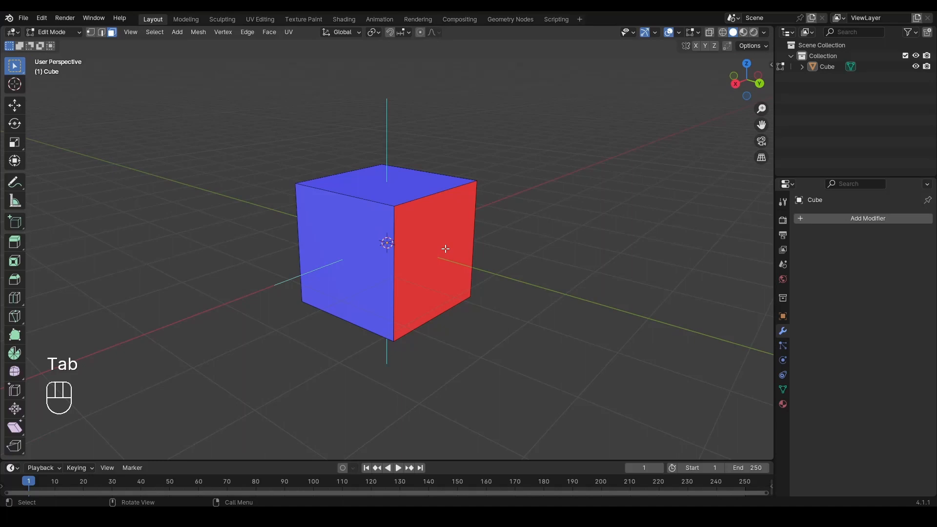
{"action": "key", "text": "a"}
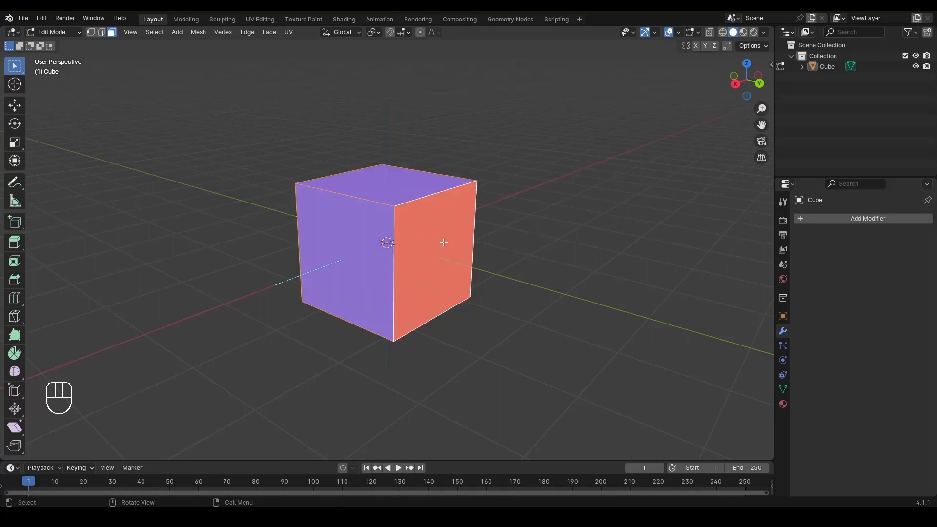
{"action": "key", "text": "shift+n"}
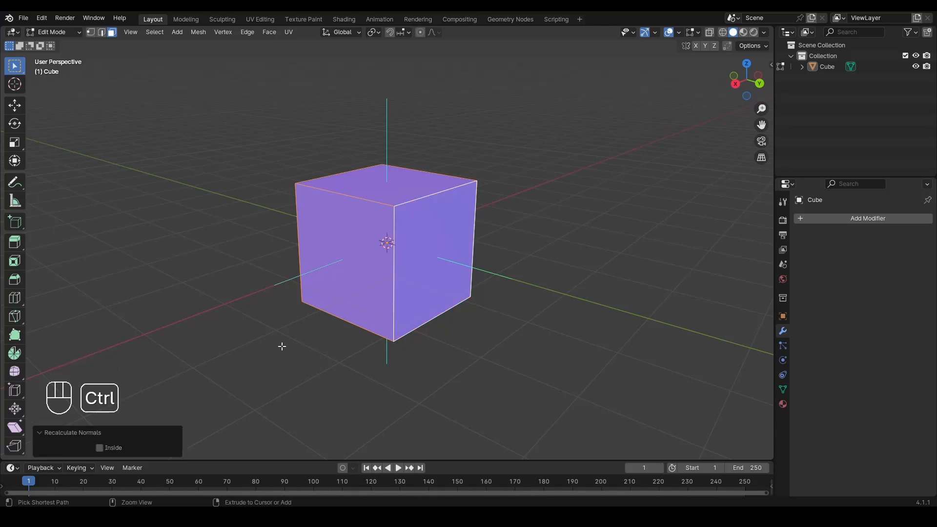
{"action": "key", "text": "ctrl+z"}
- Apply Recalculate Outside to the selected faces again, and undo both that recalculation and the selection of all faces
{"action": "left_click", "coordinate": [196, 34]}
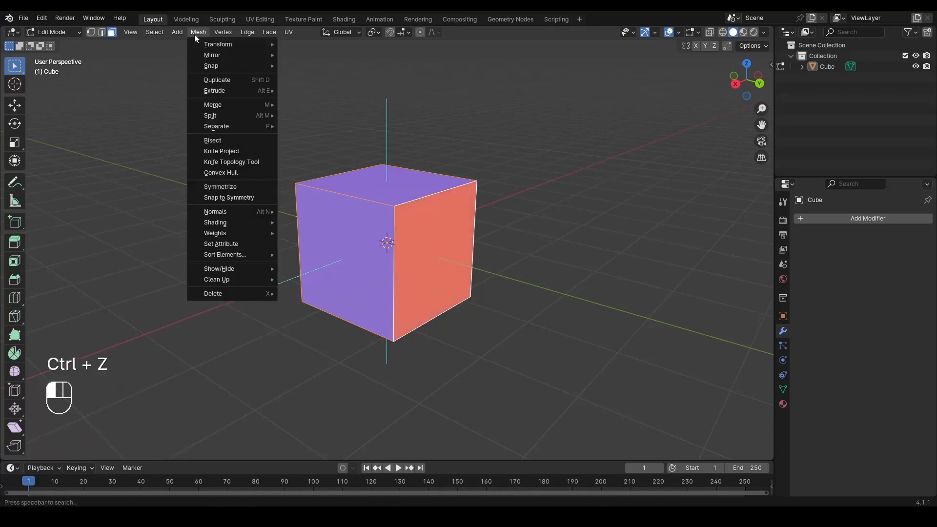
{"action": "mouse_move", "coordinate": [215, 213]}
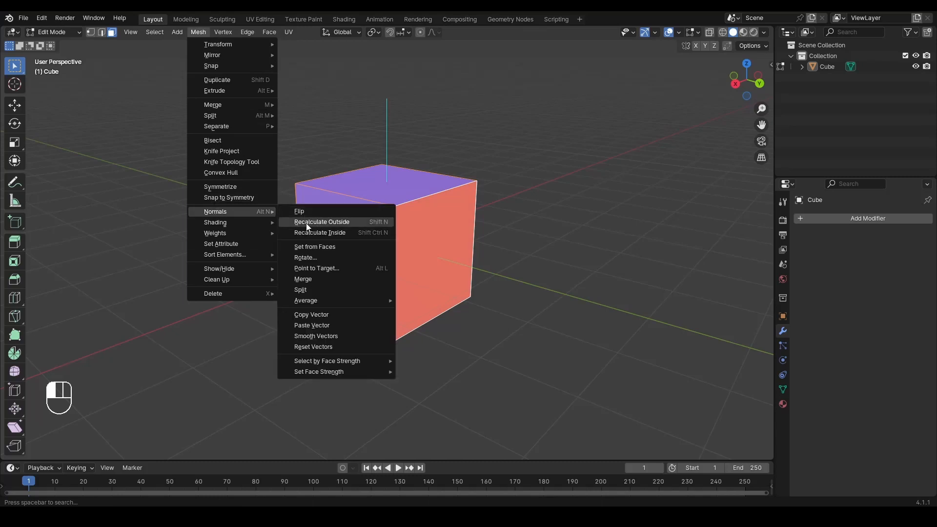
{"action": "left_click", "coordinate": [354, 223]}
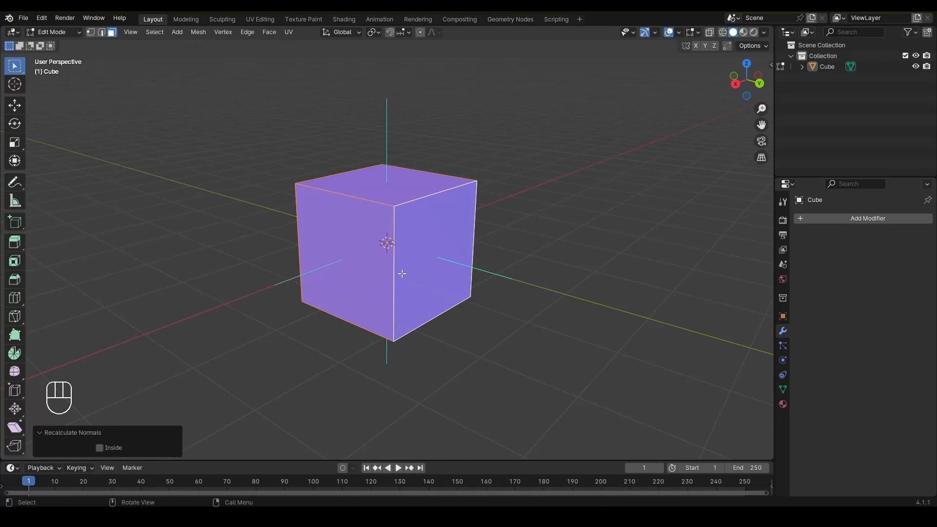
{"action": "key", "text": "ctrl+z"}
{"action": "key", "text": "ctrl+z"}
- Flip the normals of the cube's positive X and bottom faces, and check their direction with X-ray
{"action": "middle_click_drag", "start_coordinate": [372, 212], "coordinate": [361, 273], "text": "alt"}
{"action": "left_click", "coordinate": [345, 300], "text": "shift"}
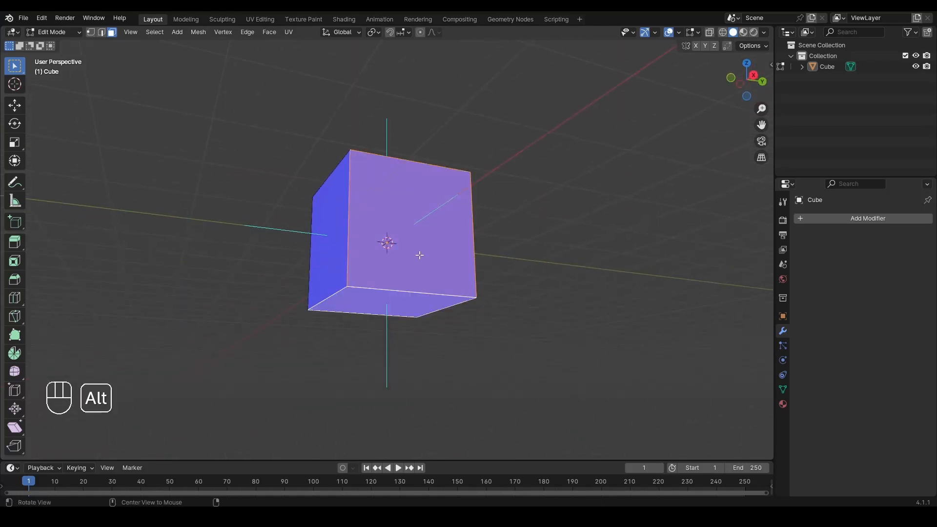
{"action": "key", "text": "alt+n"}
{"action": "left_click", "coordinate": [420, 255]}
{"action": "middle_click_drag", "start_coordinate": [420, 255], "coordinate": [336, 267], "text": "alt"}
{"action": "key", "text": "alt+z"}
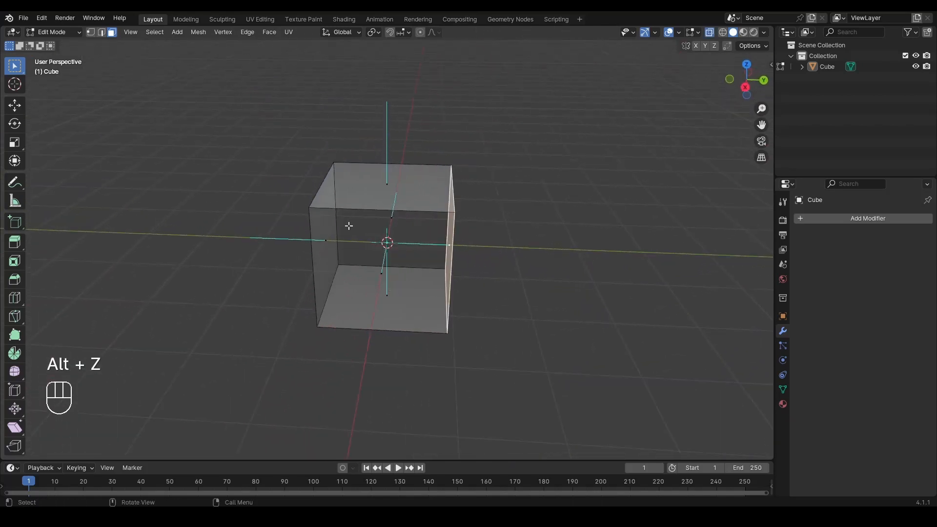
{"action": "key", "text": "alt+z"}
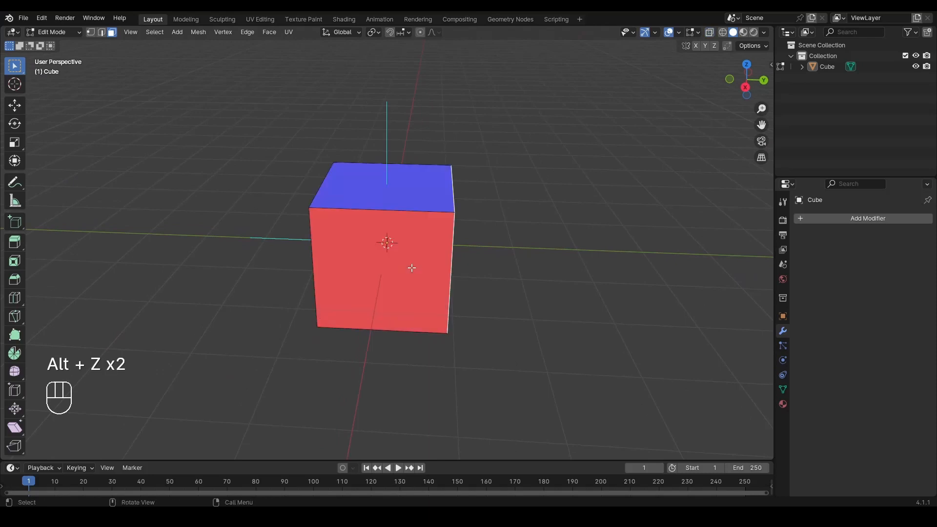
- Select all the cube's faces, recalculate their normals to the outside, and inspect the cube in Object Mode
{"action": "left_click", "coordinate": [401, 204]}
{"action": "key", "text": "a"}
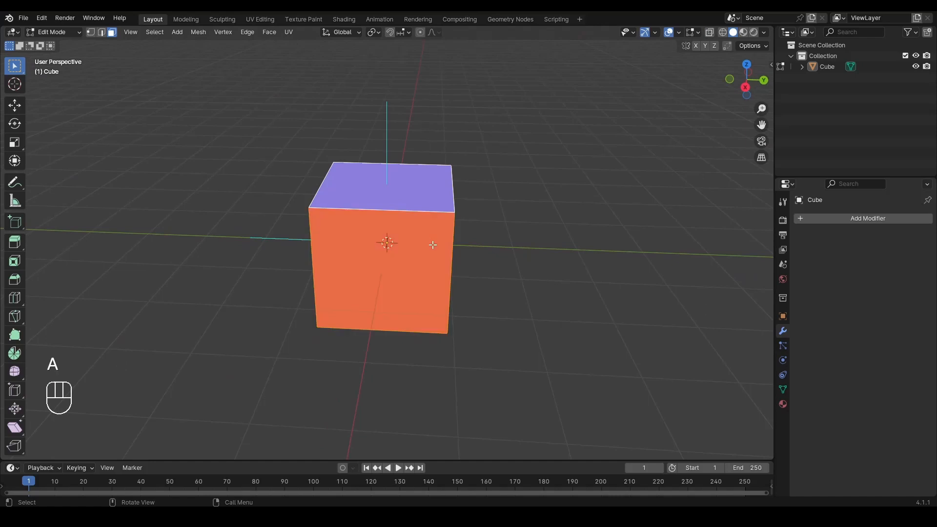
{"action": "left_click", "coordinate": [198, 31]}
{"action": "mouse_move", "coordinate": [220, 212]}
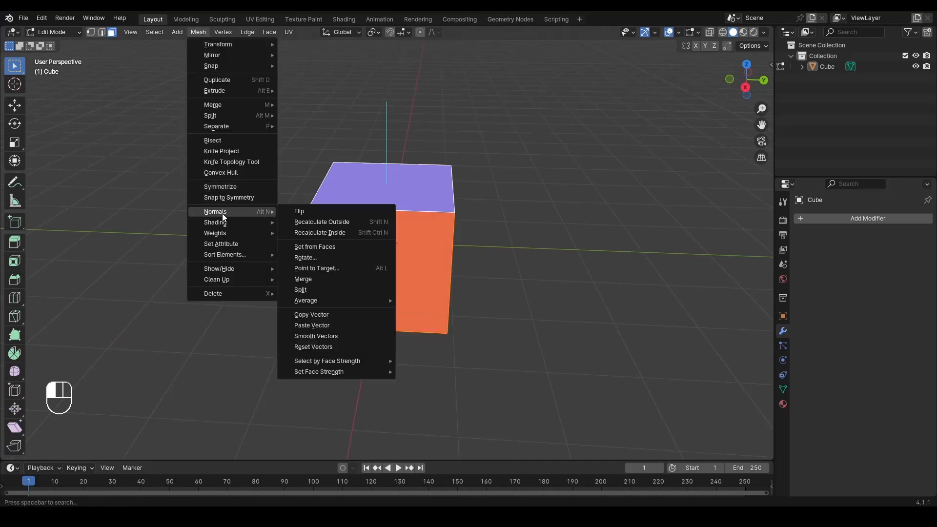
{"action": "left_click", "coordinate": [312, 222]}
{"action": "middle_click_drag", "start_coordinate": [566, 216], "coordinate": [432, 248]}
{"action": "key", "text": "Tab"}
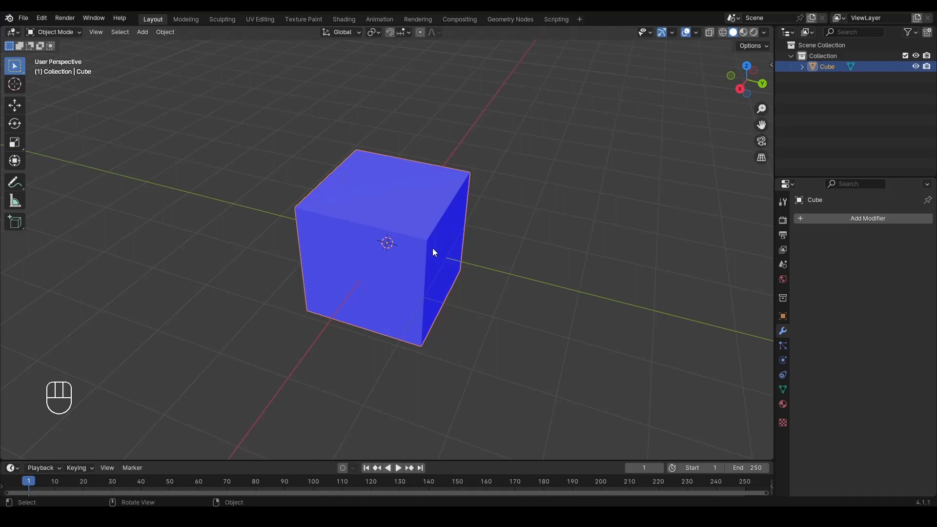
{"action": "left_click_drag", "start_coordinate": [418, 244], "coordinate": [479, 249], "text": "alt"}
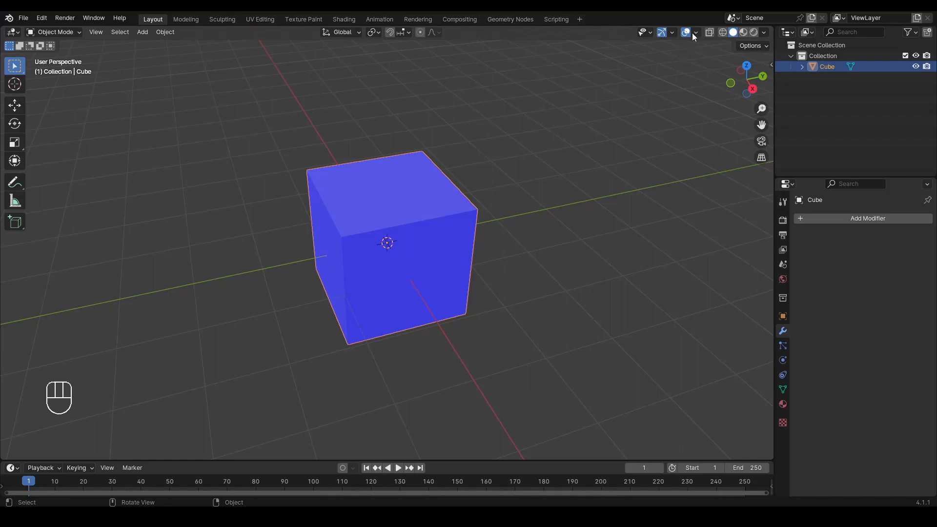
- Turn off the Face Orientation overlay and delete the cube
{"action": "left_click", "coordinate": [694, 34]}
{"action": "left_click", "coordinate": [630, 224]}
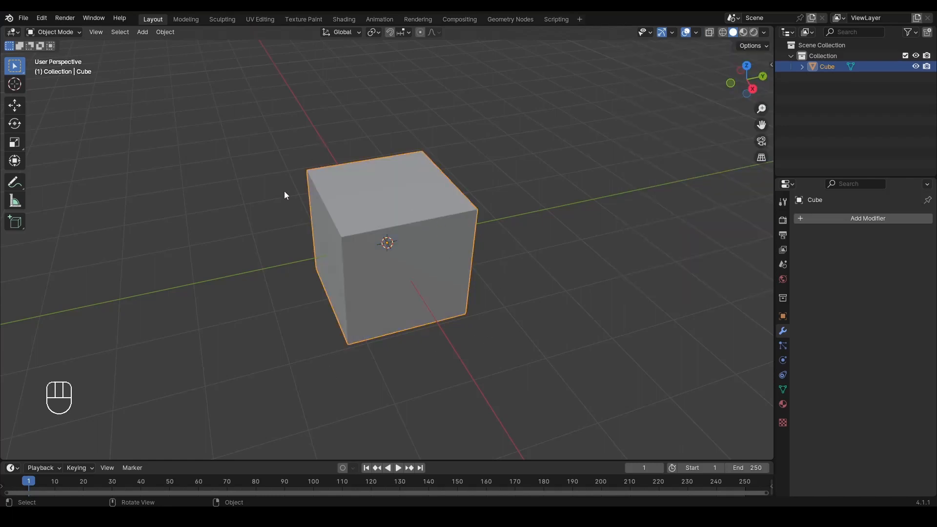
{"action": "key", "text": "Delete"}
- Add a cylinder mesh and enter Edit Mode on it
{"action": "middle_click_drag", "start_coordinate": [402, 251], "coordinate": [380, 189]}
{"action": "key", "text": "shift+a"}
{"action": "mouse_move", "coordinate": [389, 191]}
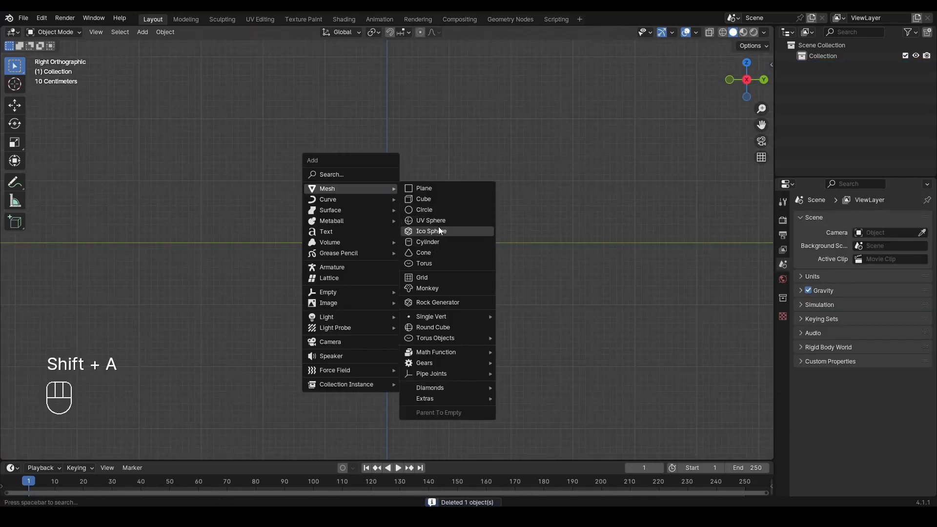
{"action": "left_click", "coordinate": [439, 242]}
{"action": "middle_click_drag", "start_coordinate": [441, 245], "coordinate": [453, 211]}
{"action": "key", "text": "Tab"}
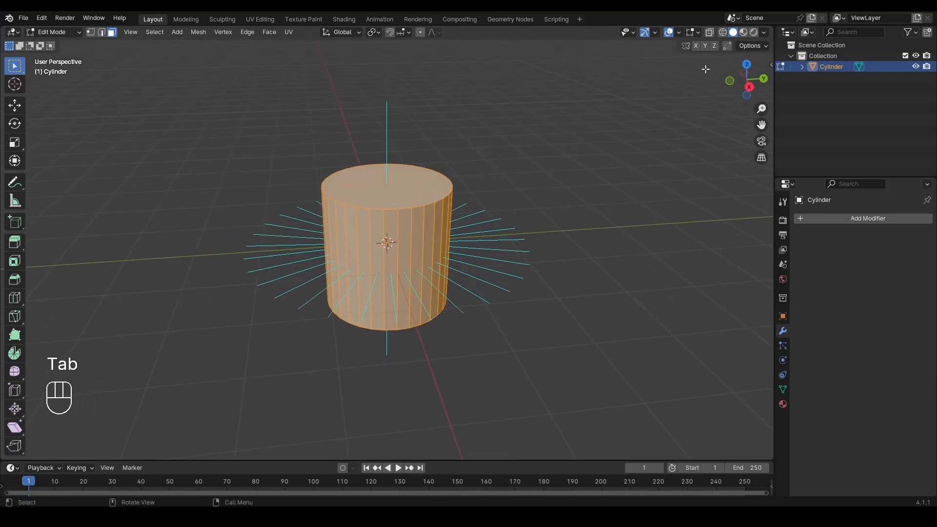
- Hide the cylinder's face normals and display them again
{"action": "left_click", "coordinate": [691, 32]}
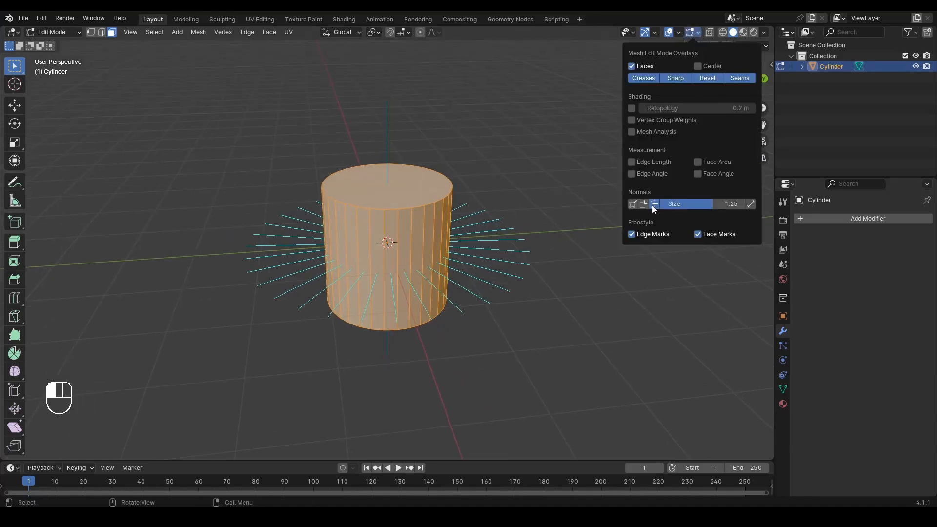
{"action": "left_click", "coordinate": [654, 205]}
{"action": "left_click", "coordinate": [693, 33]}
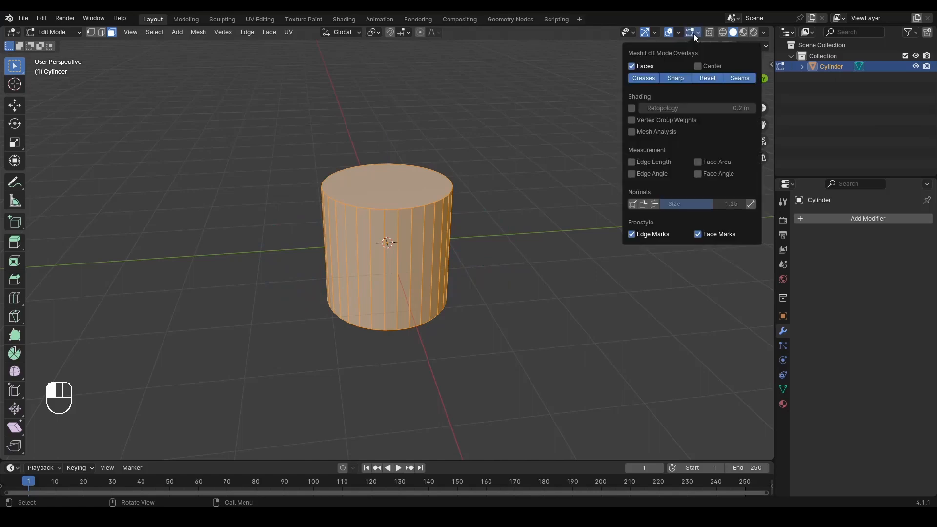
{"action": "left_click", "coordinate": [655, 205]}
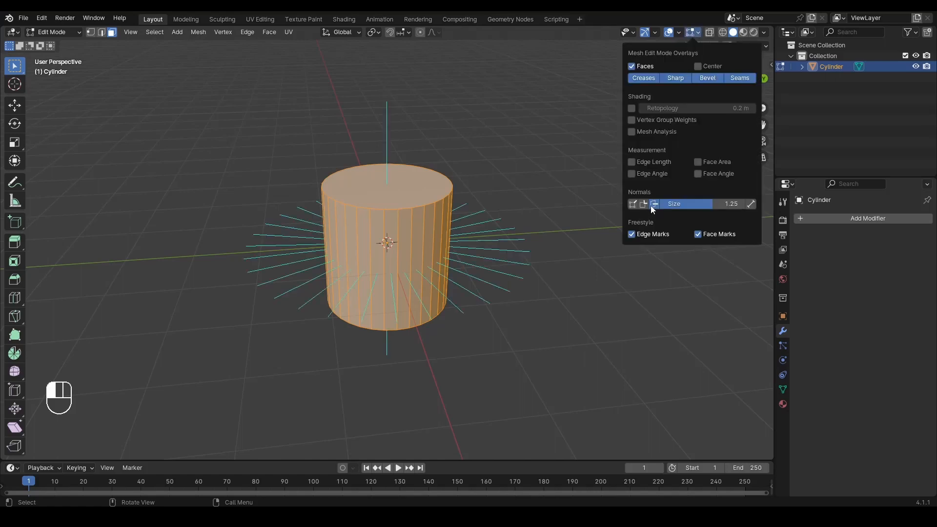
- Display the cylinder's split normals and hide its face normals
{"action": "left_click", "coordinate": [644, 205]}
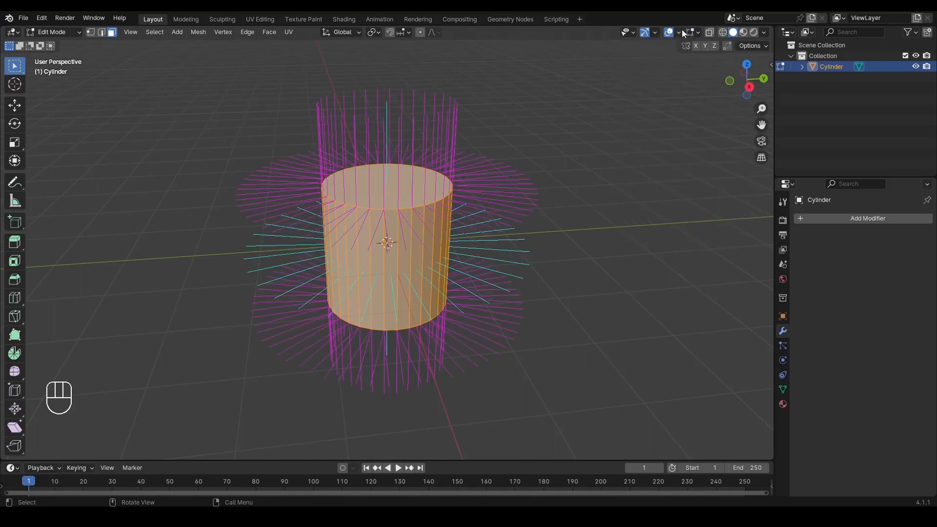
{"action": "left_click", "coordinate": [695, 33]}
{"action": "left_click", "coordinate": [653, 205]}
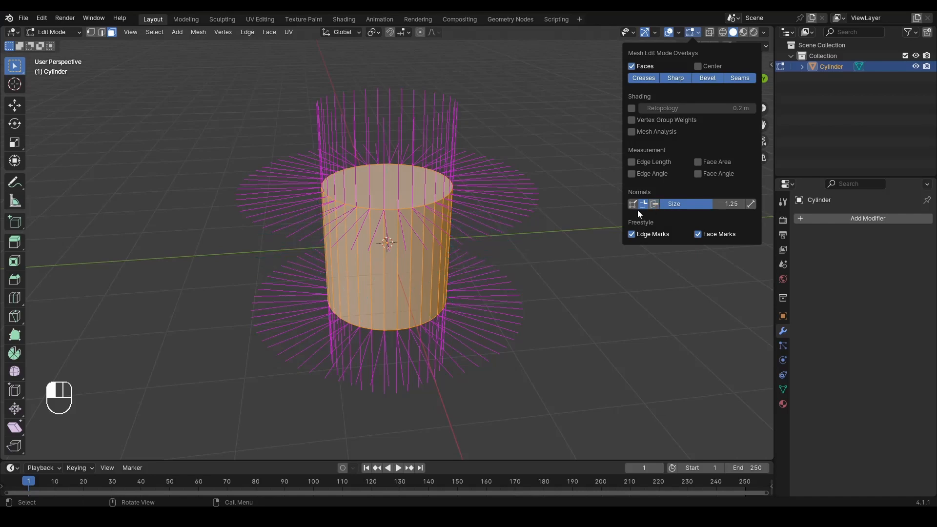
{"action": "left_click", "coordinate": [697, 33]}
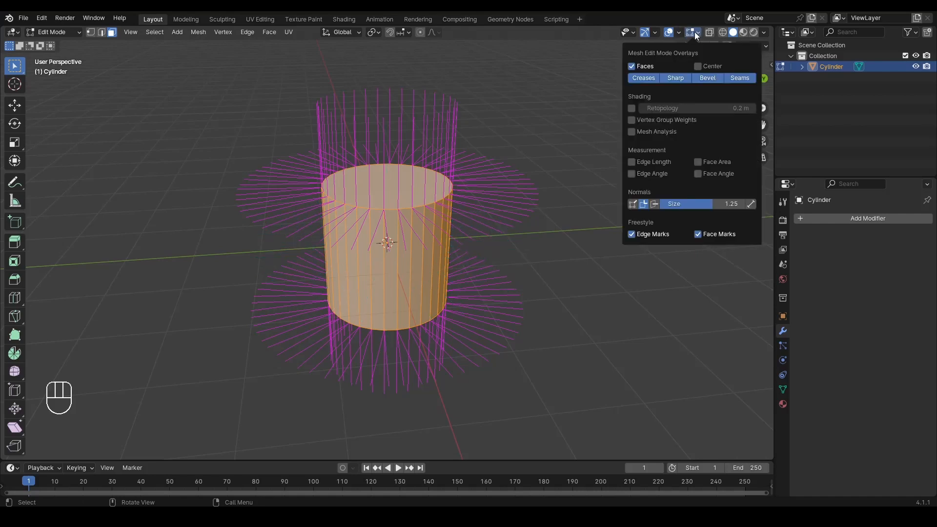
- Hide the split normals, and briefly display the cylinder's vertex normals before hiding those as well
{"action": "left_click", "coordinate": [643, 205]}
{"action": "left_click", "coordinate": [633, 204]}
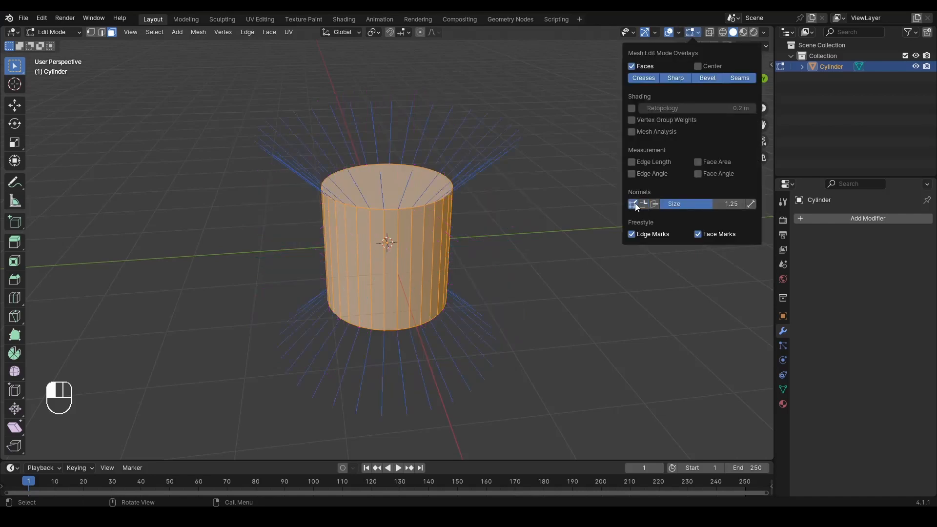
{"action": "left_click", "coordinate": [635, 203]}
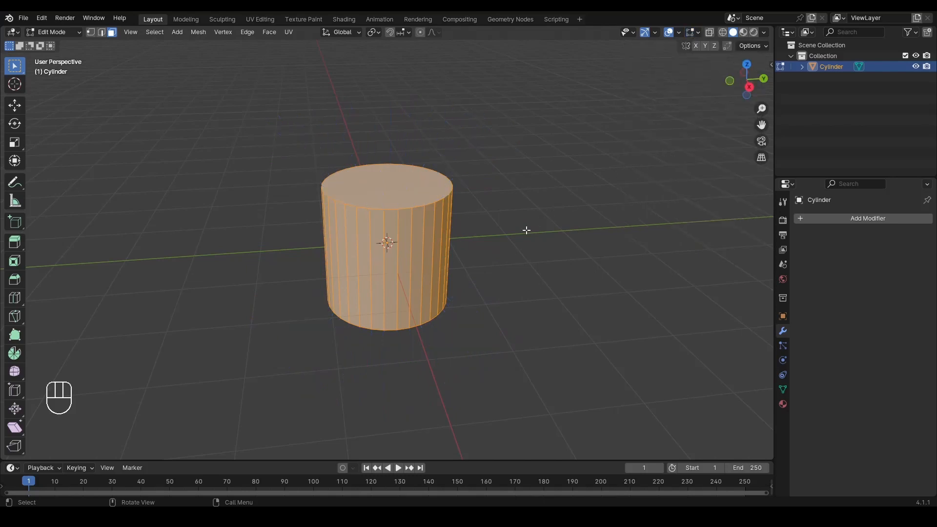
- Delete the cylinder's top face using face selection and return to Object Mode
{"action": "key", "text": "3"}
{"action": "left_click", "coordinate": [393, 180]}
{"action": "key", "text": "x"}
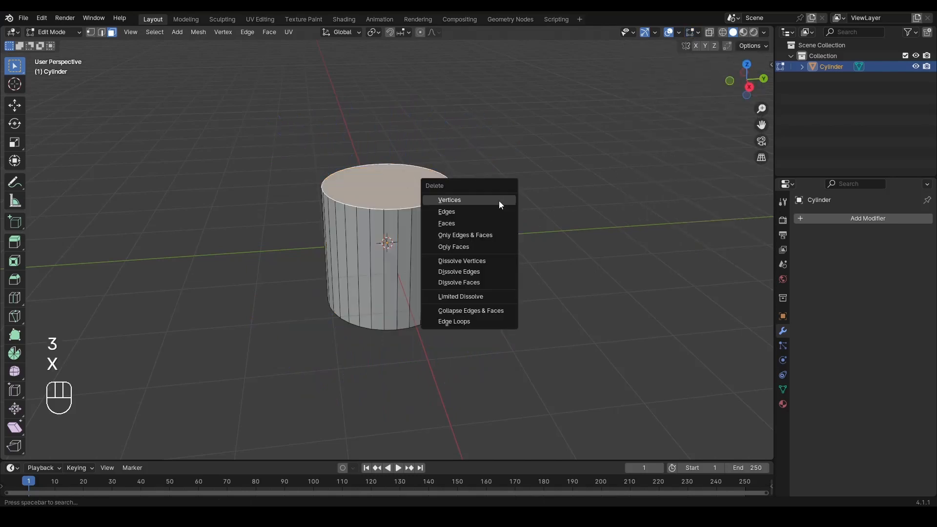
{"action": "left_click", "coordinate": [484, 223]}
{"action": "key", "text": "Tab"}
{"action": "left_click_drag", "start_coordinate": [434, 224], "coordinate": [465, 231], "text": "alt"}
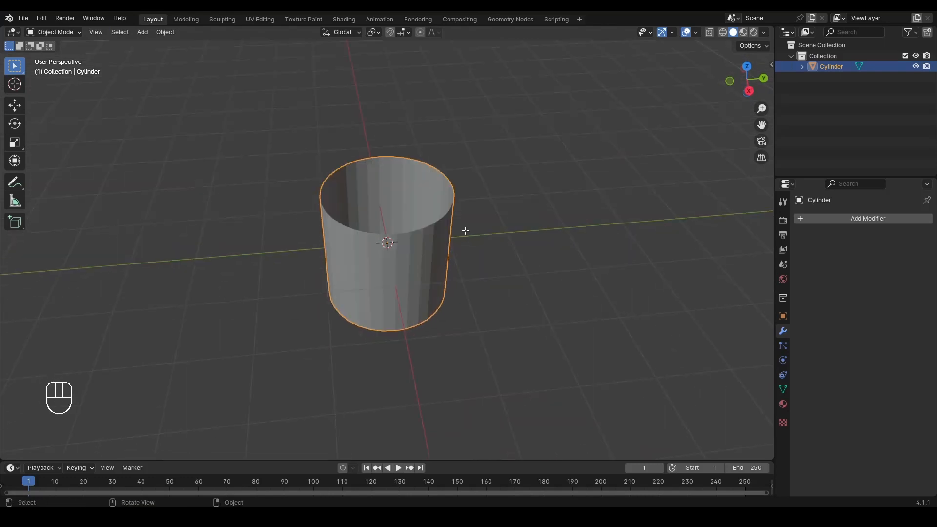
- Extrude all of the open cylinder's faces along their normals by about 0.158 m, and return to Object Mode
{"action": "key", "text": "Tab"}
{"action": "key", "text": "a"}
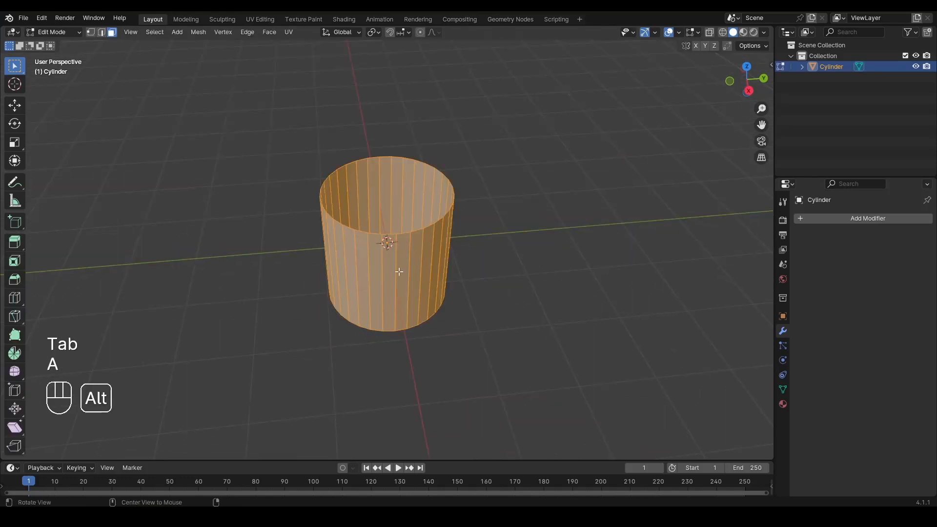
{"action": "key", "text": "alt+e"}
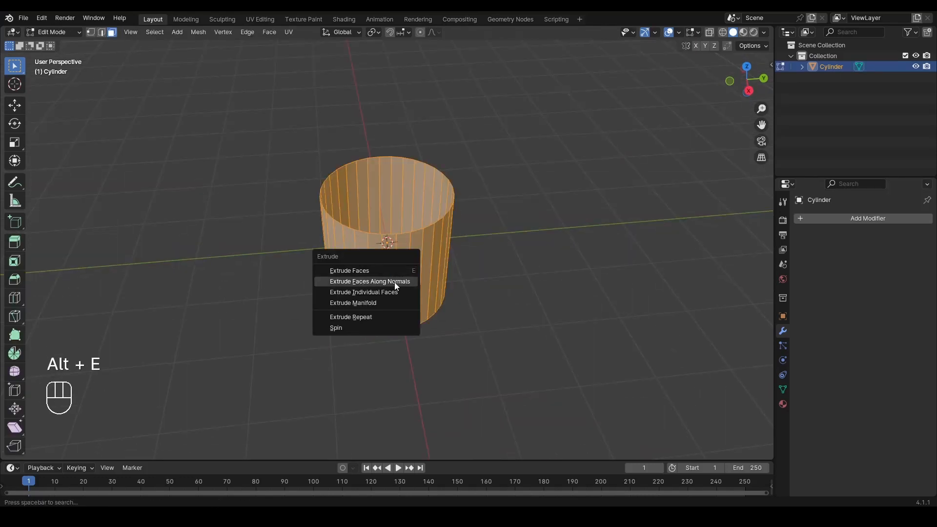
{"action": "left_click", "coordinate": [394, 282]}
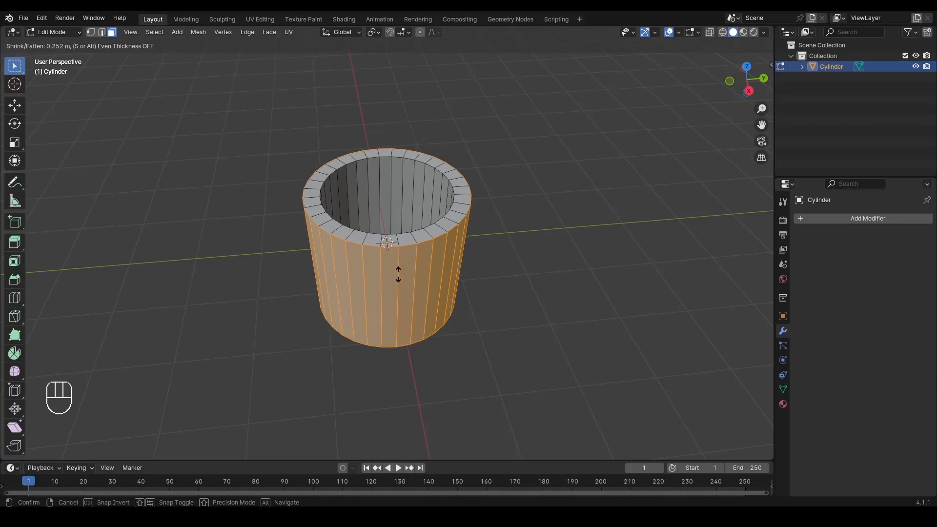
{"action": "key", "text": "ctrl"}
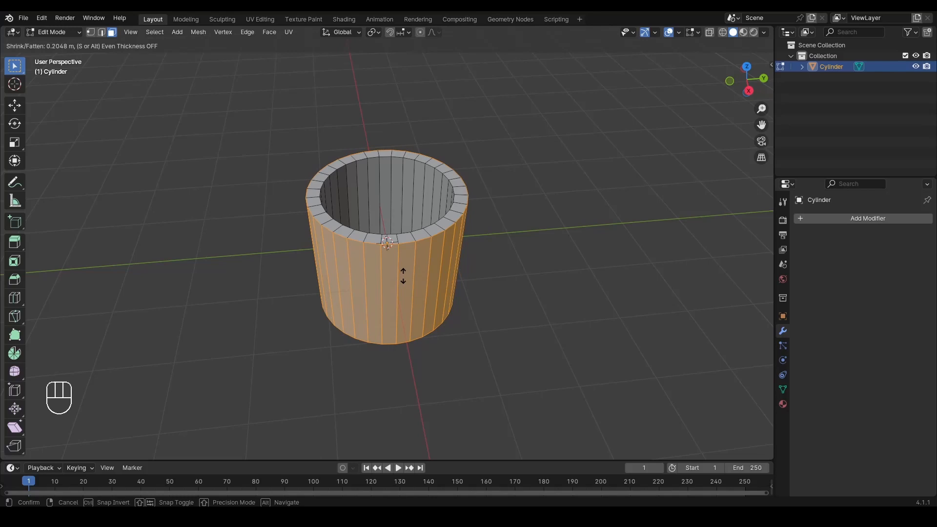
{"action": "left_click", "coordinate": [404, 273]}
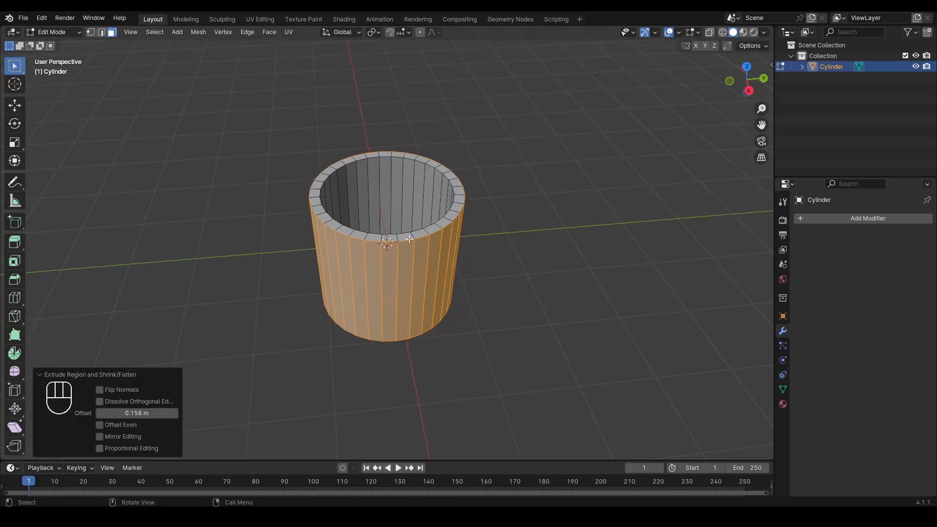
{"action": "key", "text": "Tab"}
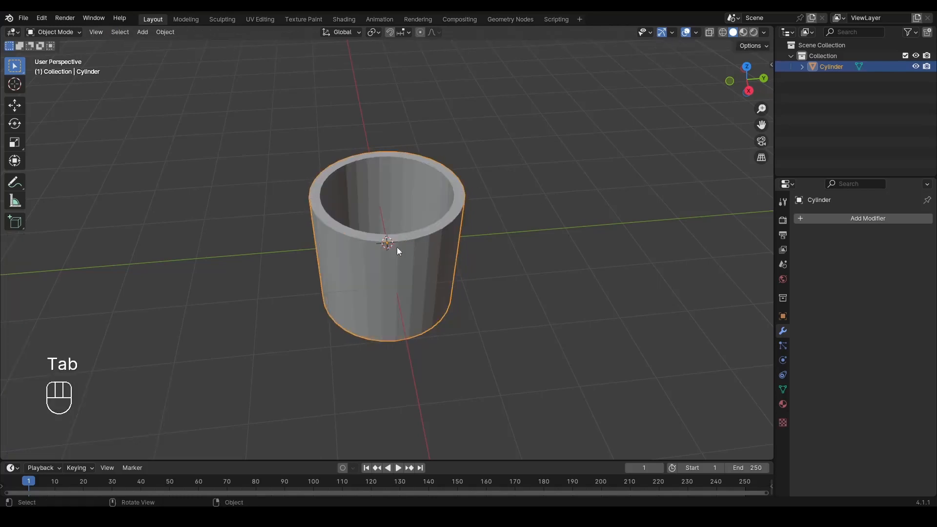
- Add a Subdivision Surface modifier to the thickened cylinder with viewport level 2, and inspect its underside
{"action": "left_click", "coordinate": [839, 219]}
{"action": "left_click", "coordinate": [809, 229]}
{"action": "left_click", "coordinate": [763, 238]}
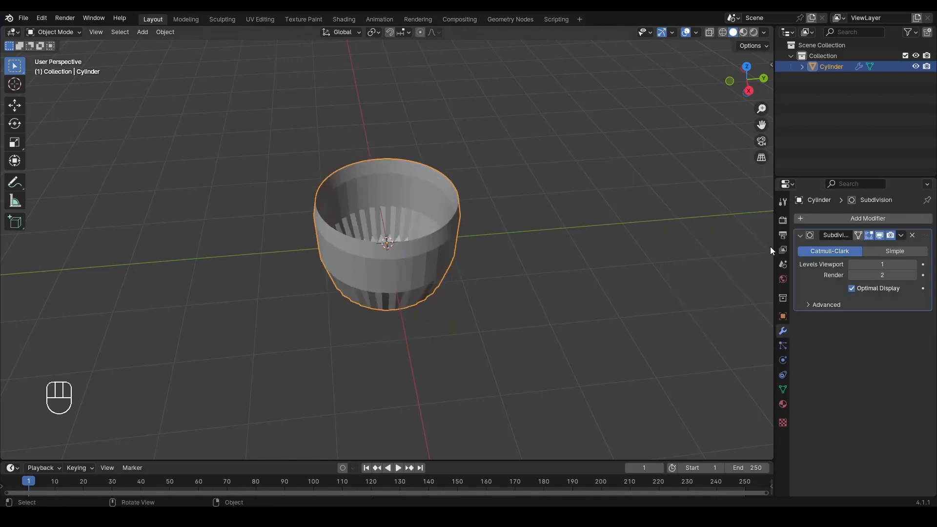
{"action": "left_click_drag", "start_coordinate": [775, 242], "coordinate": [738, 242]}
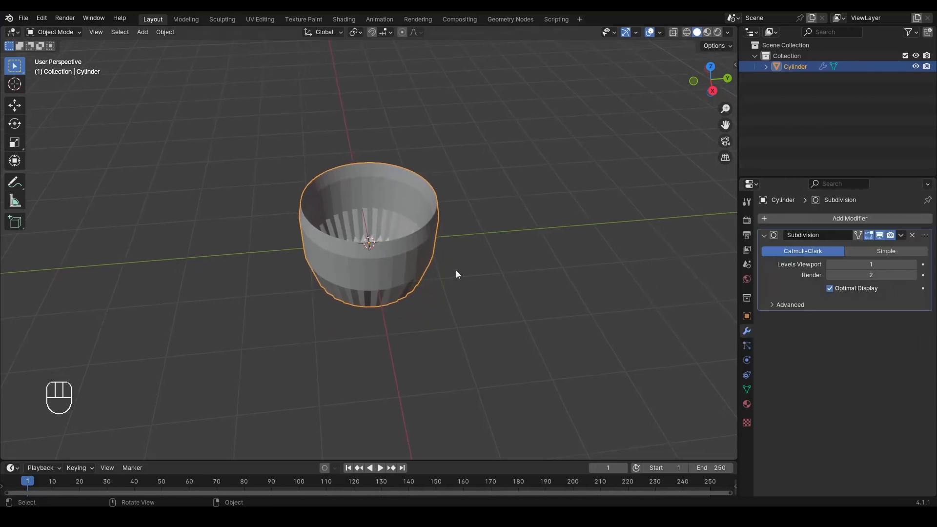
{"action": "key", "text": "ctrl+2"}
{"action": "scroll", "coordinate": [369, 292], "scroll_direction": "up", "scroll_amount": 2}
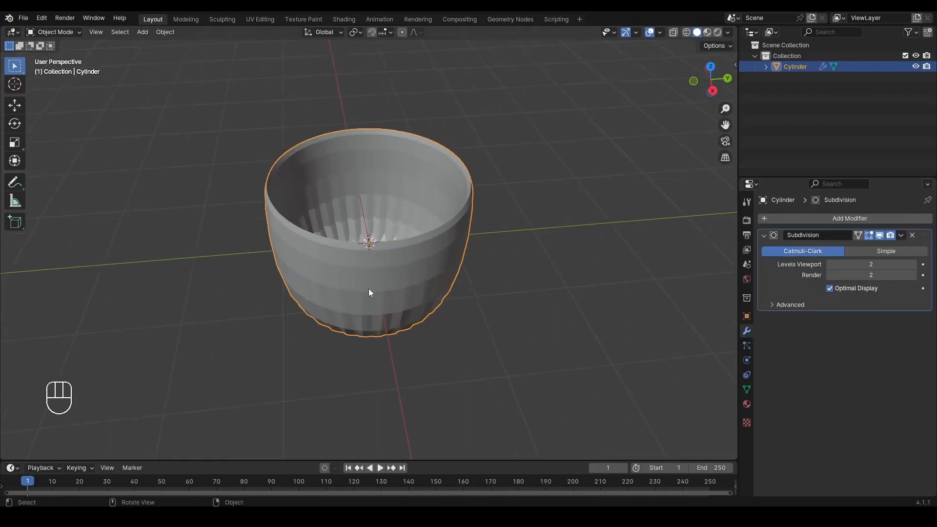
{"action": "left_click_drag", "start_coordinate": [389, 288], "coordinate": [449, 157], "text": "alt"}
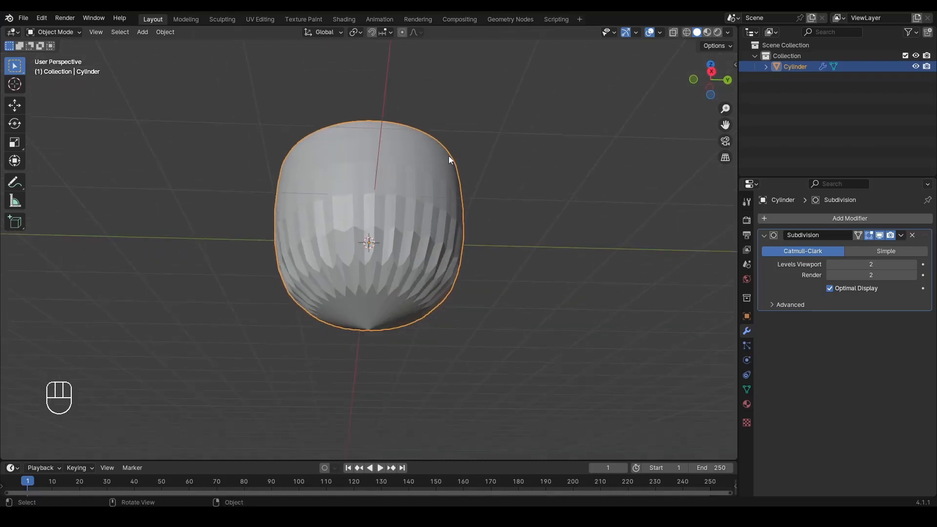
{"action": "left_click_drag", "start_coordinate": [496, 224], "coordinate": [442, 268], "text": "alt"}
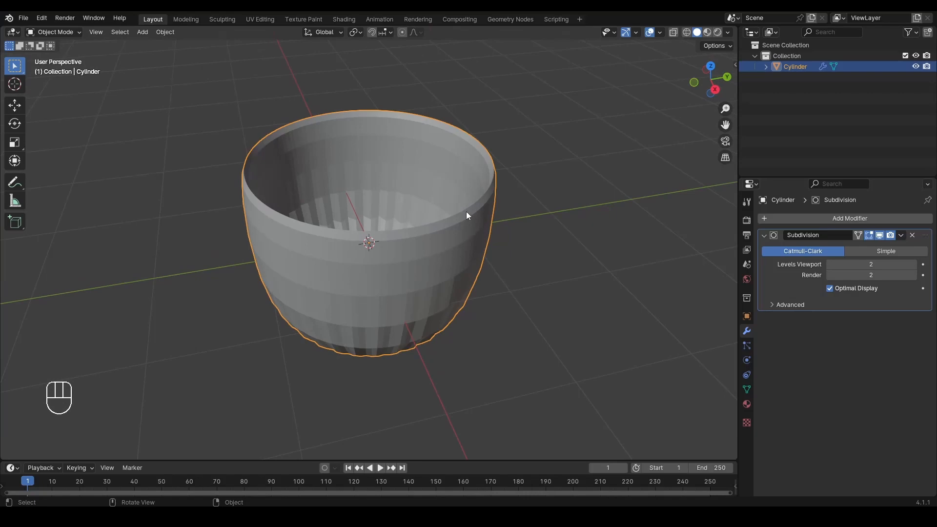
- Select the outer and inner edge loops of the cup's top rim in Edit Mode using edge selection
{"action": "key", "text": "Tab"}
{"action": "left_click_drag", "start_coordinate": [463, 223], "coordinate": [464, 229], "text": "alt"}
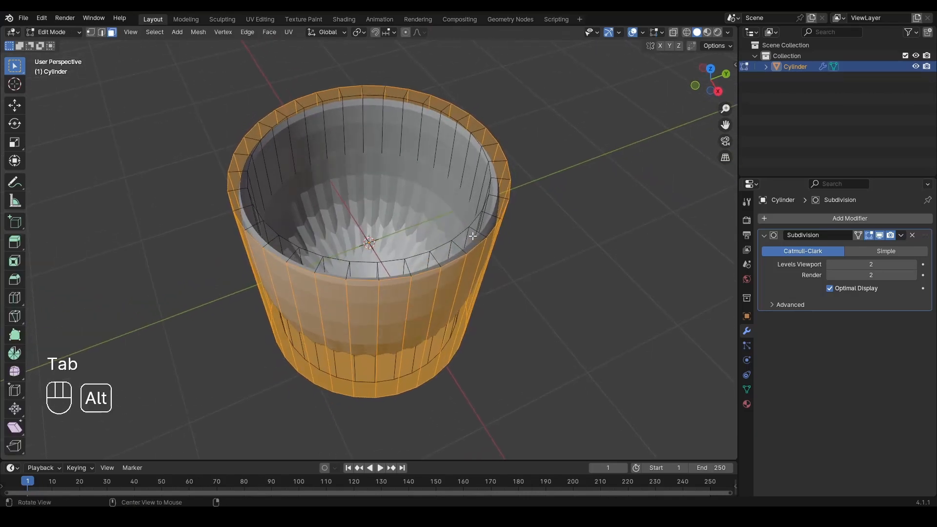
{"action": "key", "text": "Tab"}
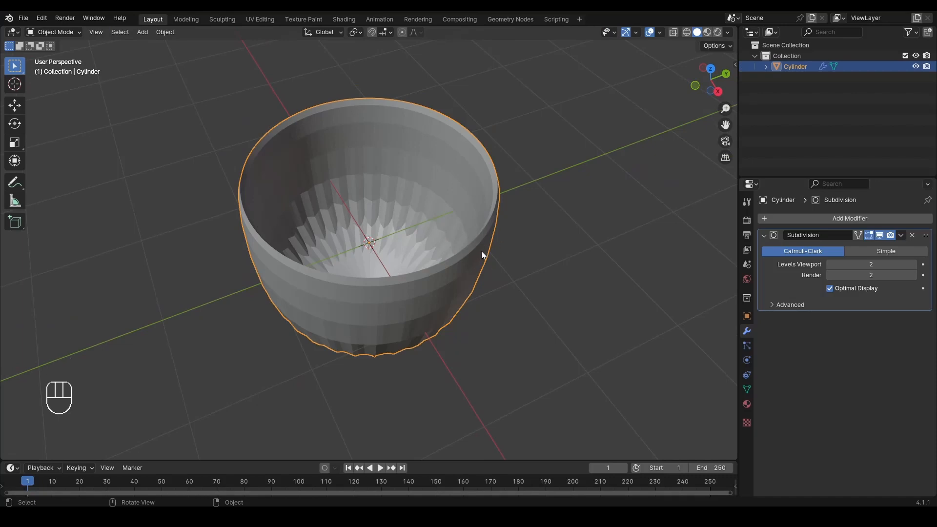
{"action": "key", "text": "Tab"}
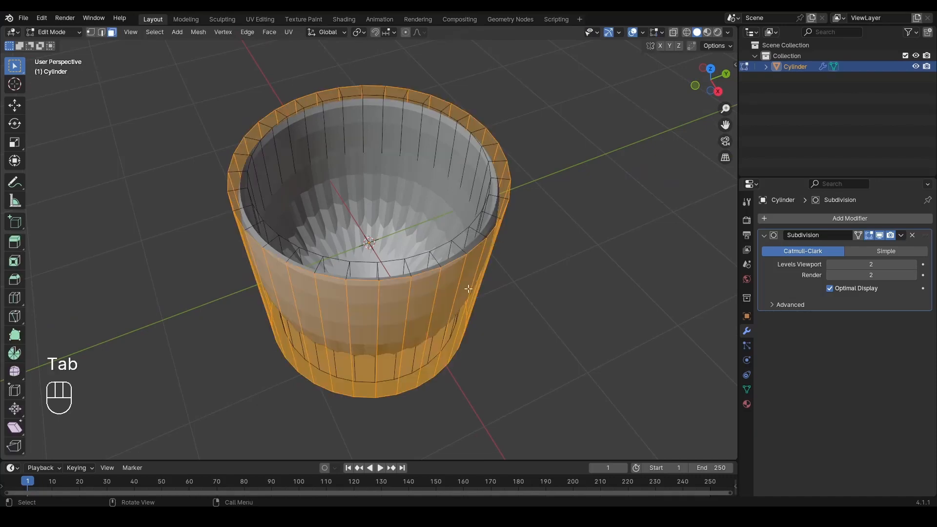
{"action": "left_click", "coordinate": [450, 262], "text": "alt"}
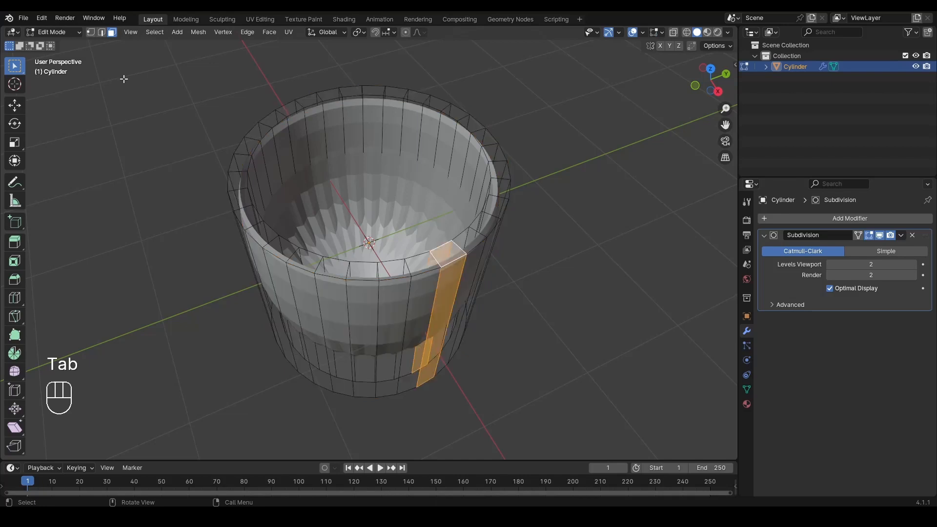
{"action": "left_click", "coordinate": [102, 32]}
{"action": "left_click", "coordinate": [425, 269], "text": "alt+shift"}
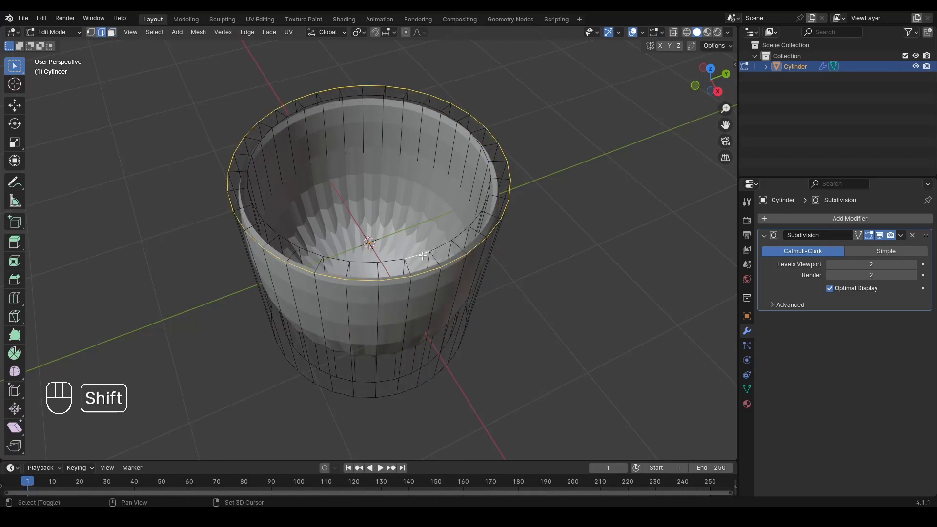
{"action": "key", "text": "Tab"}
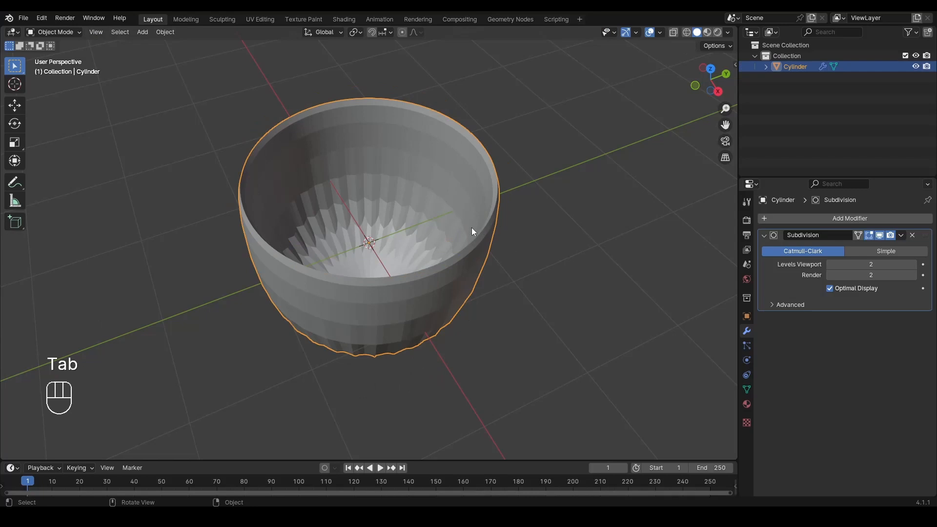
{"action": "key", "text": "Tab"}
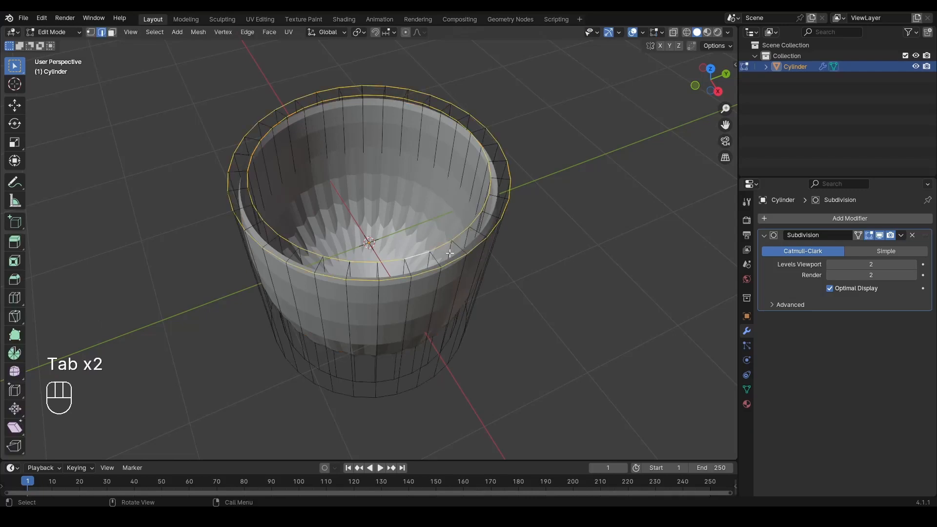
- Try raising the mean crease of the selected rim loops, and undo the crease change
{"action": "key", "text": "n"}
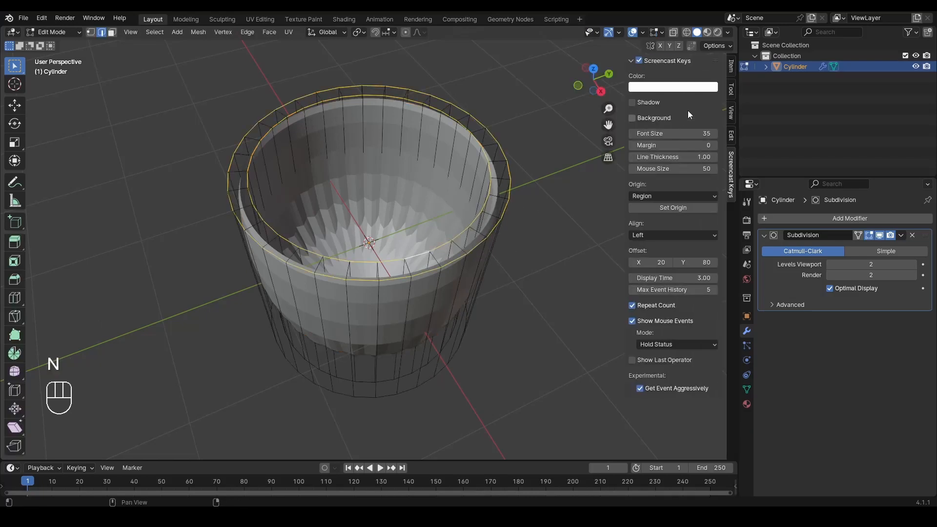
{"action": "left_click", "coordinate": [731, 90]}
{"action": "left_click", "coordinate": [731, 67]}
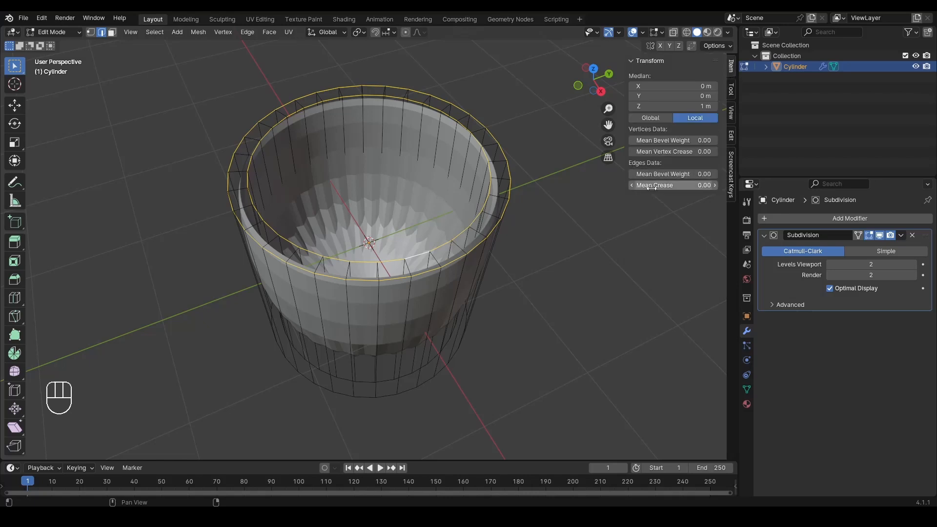
{"action": "left_click_drag", "start_coordinate": [650, 187], "coordinate": [693, 187]}
{"action": "key", "text": "Tab"}
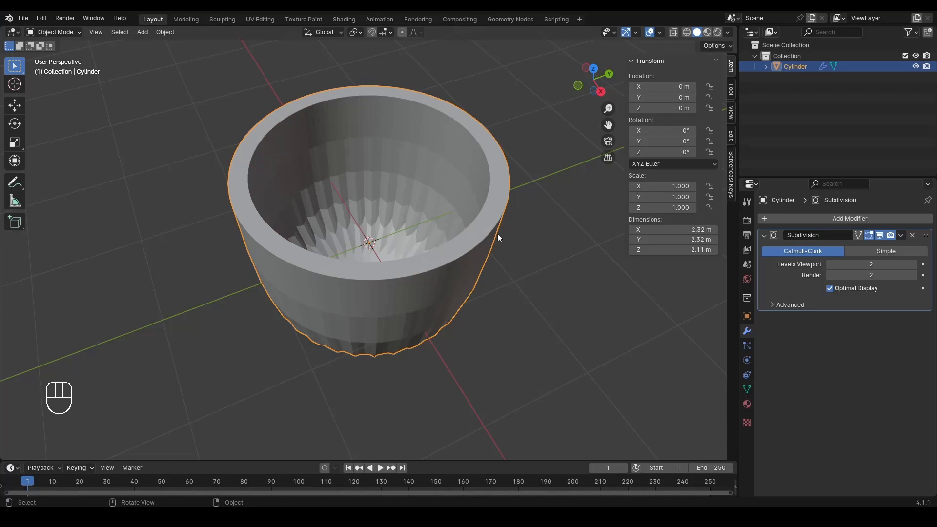
{"action": "key", "text": "ctrl+z"}
{"action": "key", "text": "ctrl+z"}
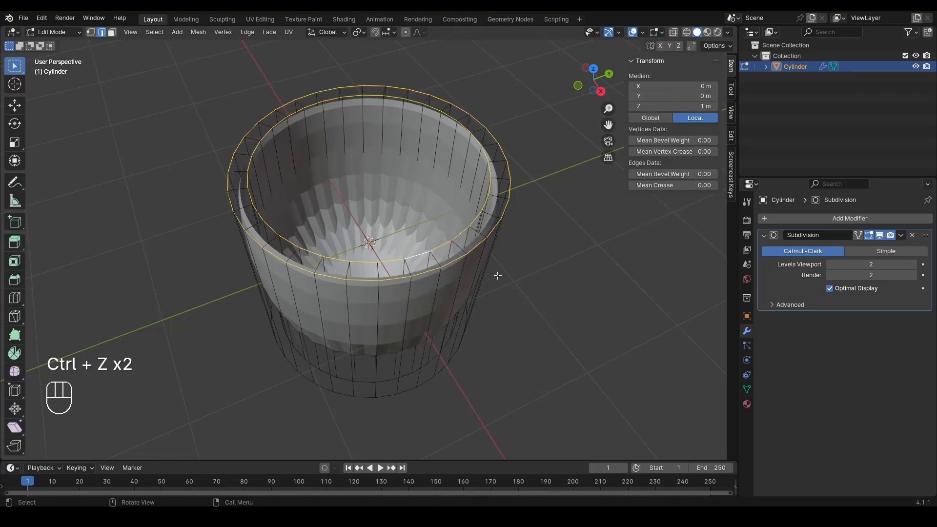
{"action": "key", "text": "n"}
- Apply an Edge Crease with factor 1 to the two selected rim loops, and return to Object Mode
{"action": "key", "text": "ctrl+e"}
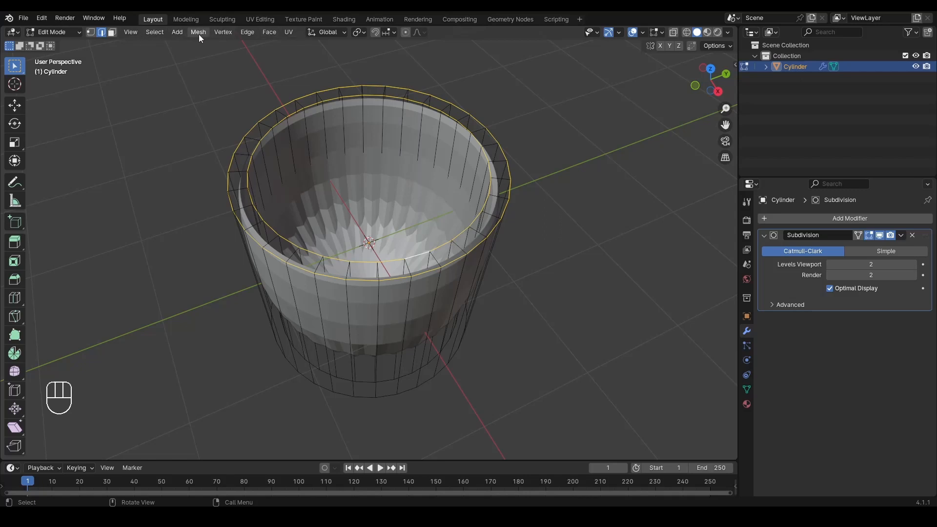
{"action": "right_click", "coordinate": [453, 89]}
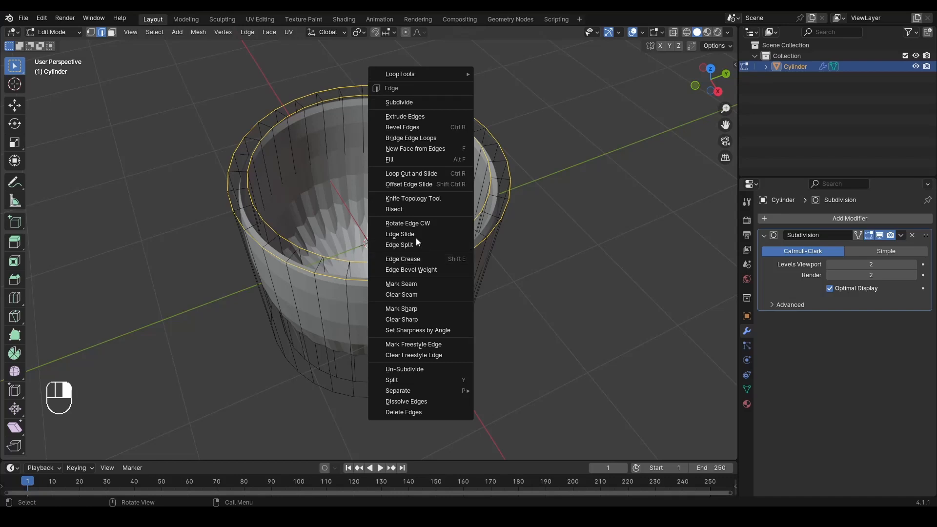
{"action": "left_click", "coordinate": [397, 259]}
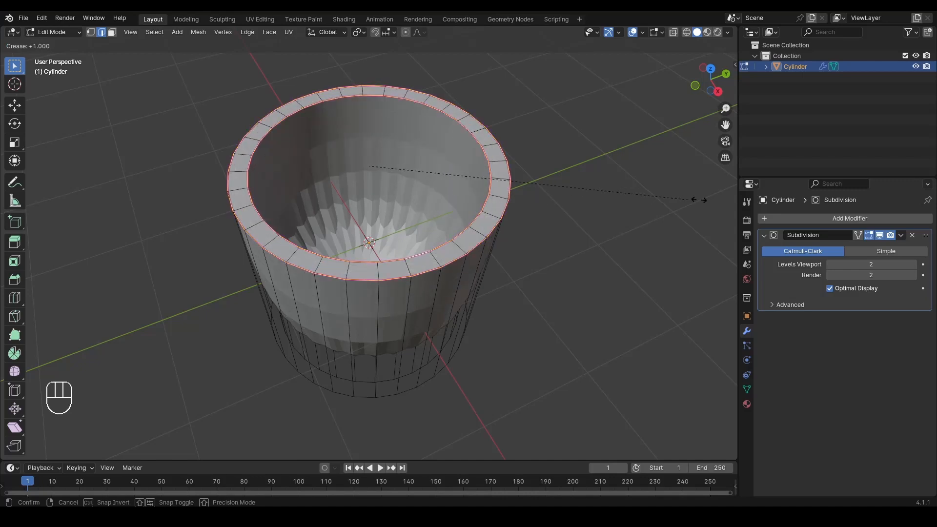
{"action": "left_click", "coordinate": [590, 185]}
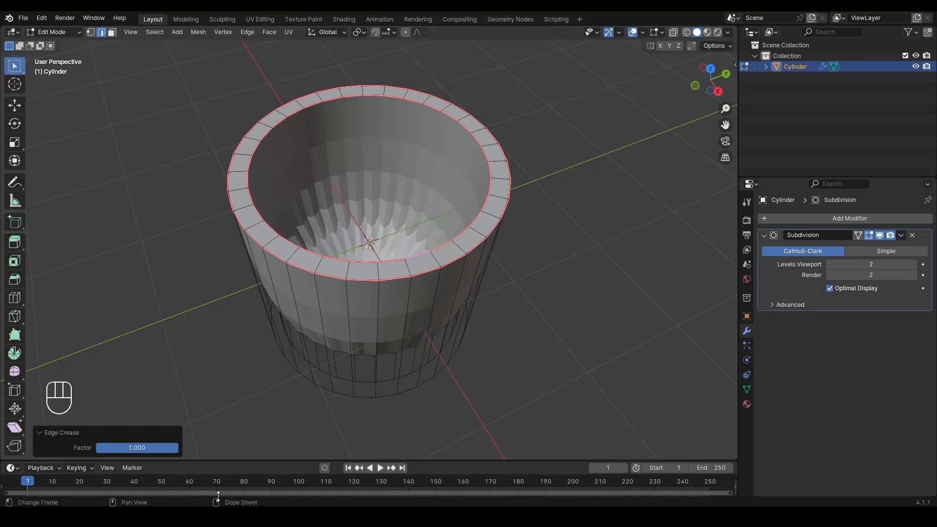
{"action": "mouse_move", "coordinate": [163, 451]}
{"action": "left_mouse_down"}
{"action": "mouse_move", "coordinate": [144, 148]}
{"action": "mouse_move", "coordinate": [109, 171]}
{"action": "mouse_move", "coordinate": [210, 176]}
{"action": "mouse_move", "coordinate": [284, 428]}
{"action": "left_mouse_up"}
{"action": "left_click", "coordinate": [523, 292]}
{"action": "scroll", "coordinate": [476, 252], "scroll_direction": "up", "scroll_amount": 2}
{"action": "left_click", "coordinate": [531, 270]}
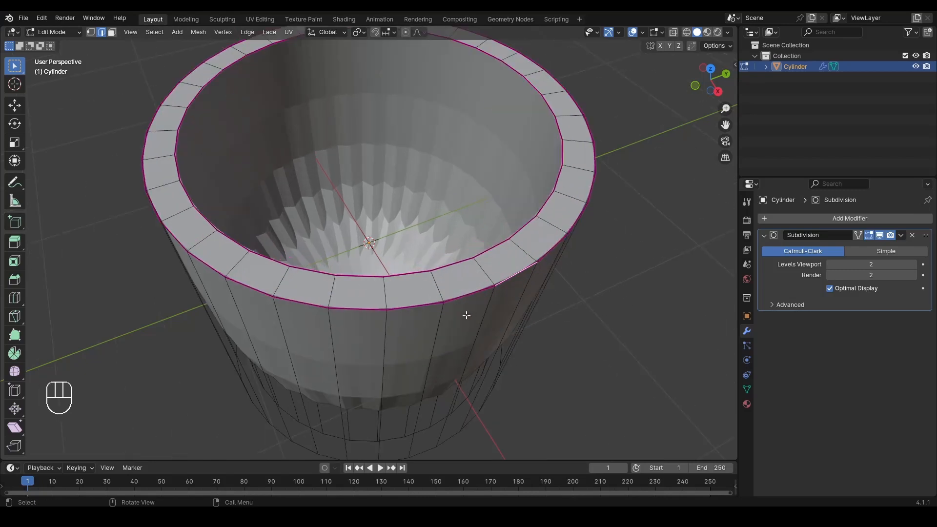
{"action": "middle_click_drag", "start_coordinate": [466, 316], "coordinate": [476, 227], "text": "alt"}
{"action": "key", "text": "Tab"}
{"action": "scroll", "coordinate": [505, 211], "scroll_direction": "down", "scroll_amount": 5}
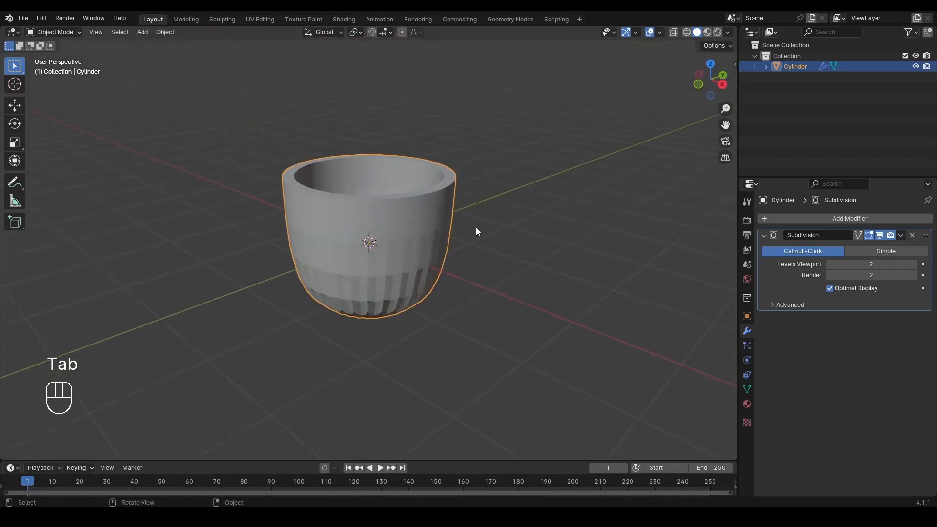
- Bevel the creased rim edges slightly in Edit Mode, then view the cup from the right in Object Mode
{"action": "scroll", "coordinate": [459, 210], "scroll_direction": "up", "scroll_amount": 2}
{"action": "key", "text": "Tab"}
{"action": "left_click", "coordinate": [454, 203], "text": "alt+shift"}
{"action": "scroll", "coordinate": [455, 201], "scroll_direction": "up", "scroll_amount": 2}
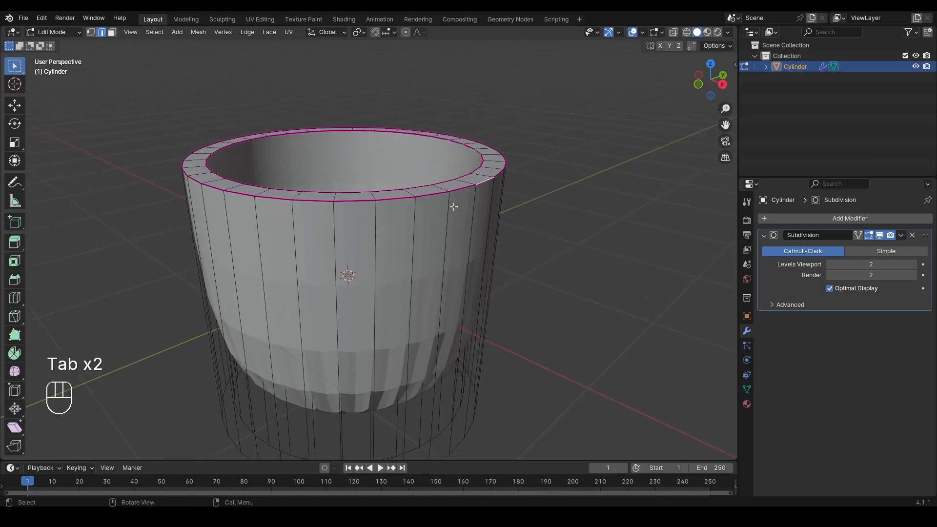
{"action": "key", "text": "2"}
{"action": "left_click", "coordinate": [440, 182], "text": "alt+shift"}
{"action": "middle_click_drag", "start_coordinate": [441, 185], "coordinate": [505, 253]}
{"action": "key", "text": "ctrl+b"}
{"action": "left_click", "coordinate": [491, 235]}
{"action": "key", "text": "Tab"}
{"action": "key", "text": "KP_3"}
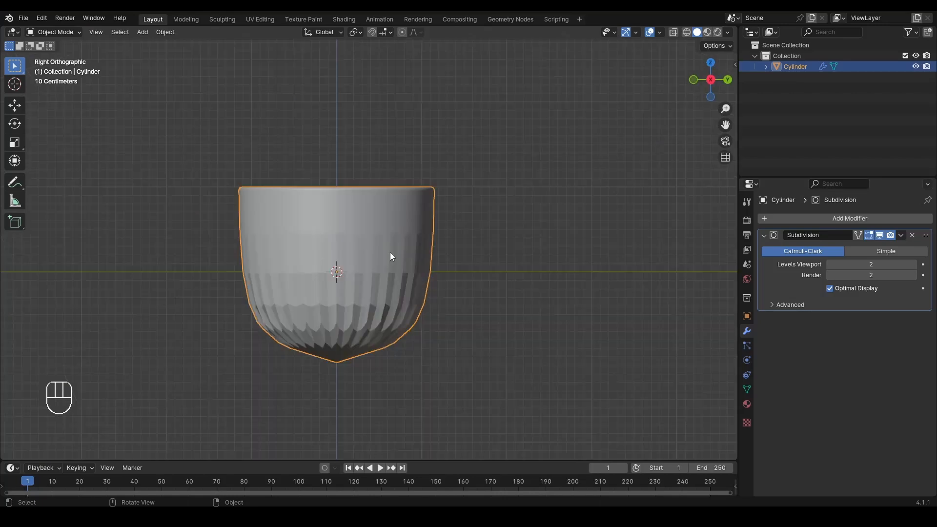